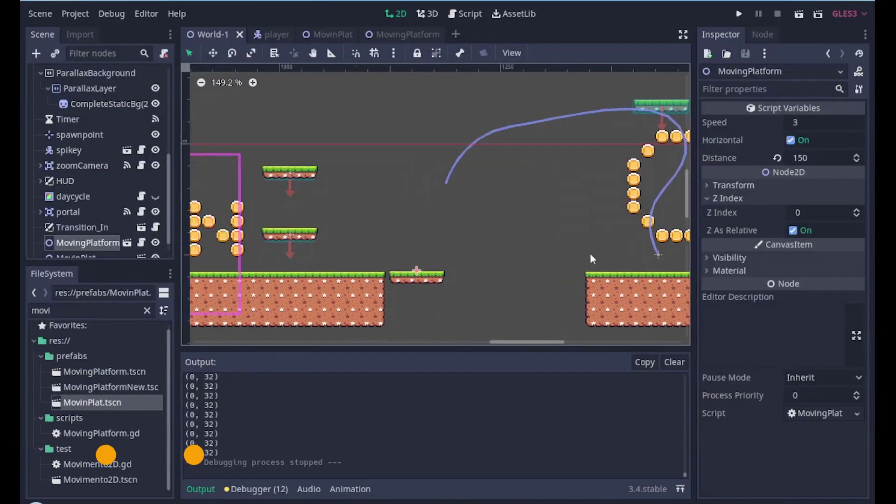
Step: Run the scene, move right collecting coins and jump onto the upper moving platform
{"action": "left_click", "coordinate": [798, 16]}
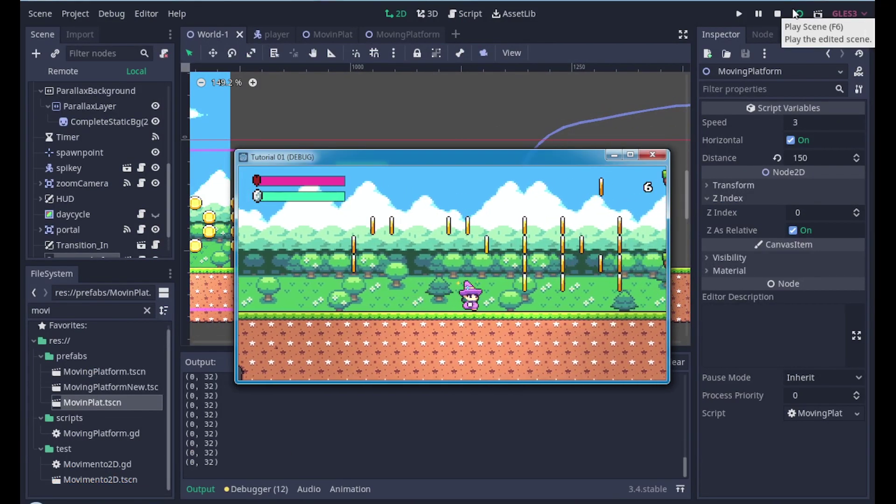
{"action": "key", "text": "Right"}
{"action": "key", "text": "space"}
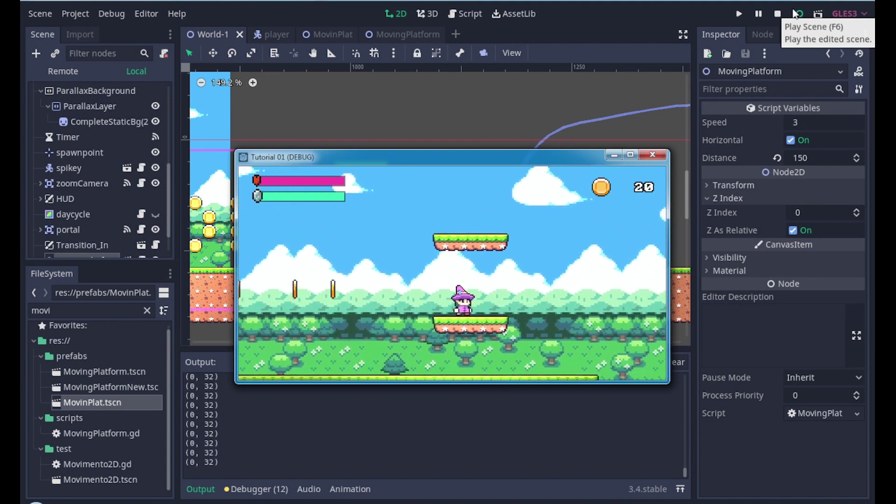
{"action": "key", "text": "space"}
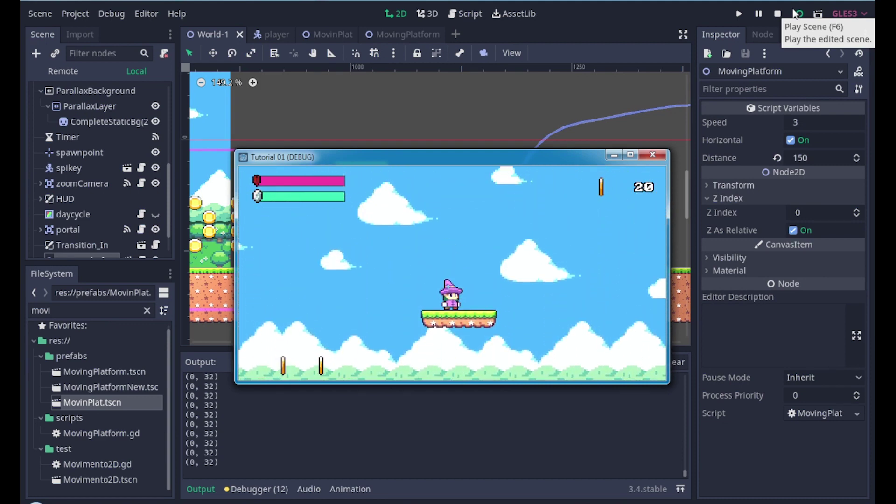
{"action": "key", "text": "Right"}
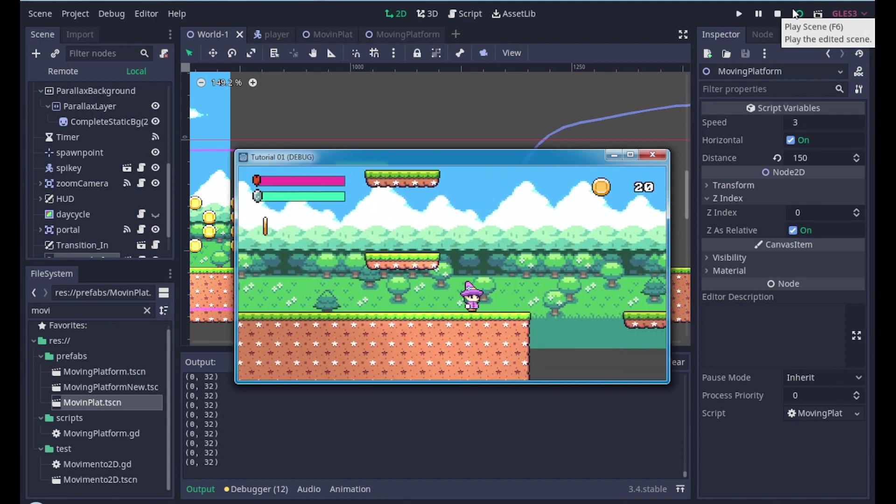
Step: Land on the moving platform and ride it, jumping repeatedly while aboard
{"action": "key", "text": "Right"}
{"action": "key", "text": "space"}
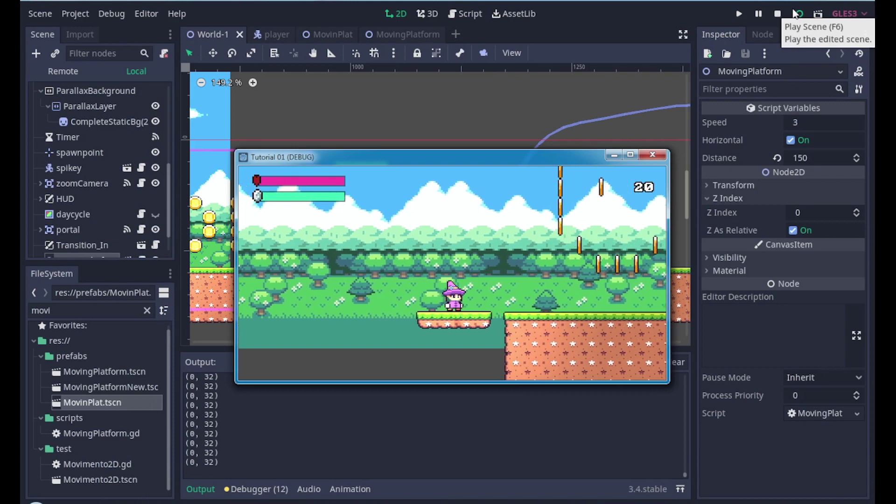
{"action": "key", "text": "space"}
{"action": "key", "text": "space"}
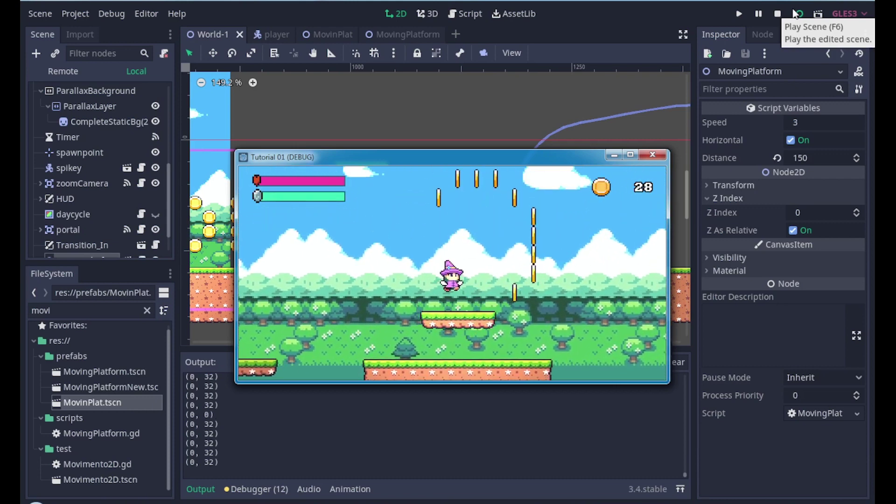
{"action": "key", "text": "space"}
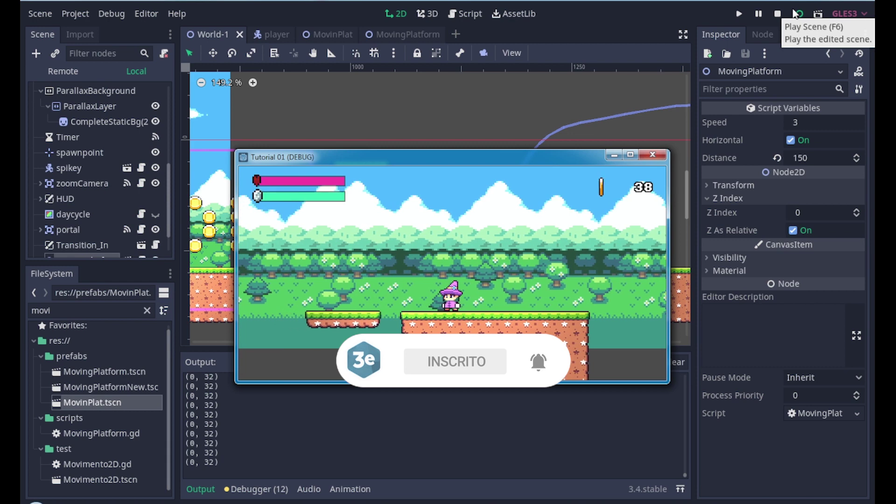
{"action": "key", "text": "space"}
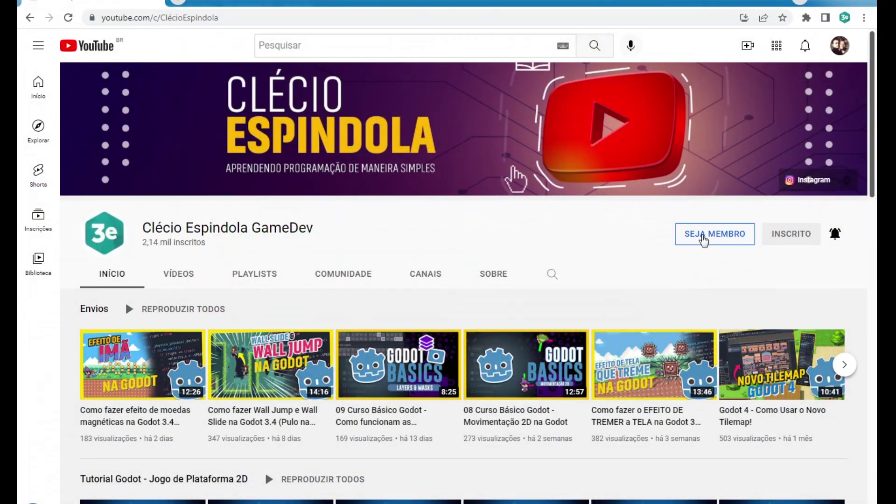
Step: Open the channel's SEJA MEMBRO membership offer
{"action": "left_click", "coordinate": [718, 244]}
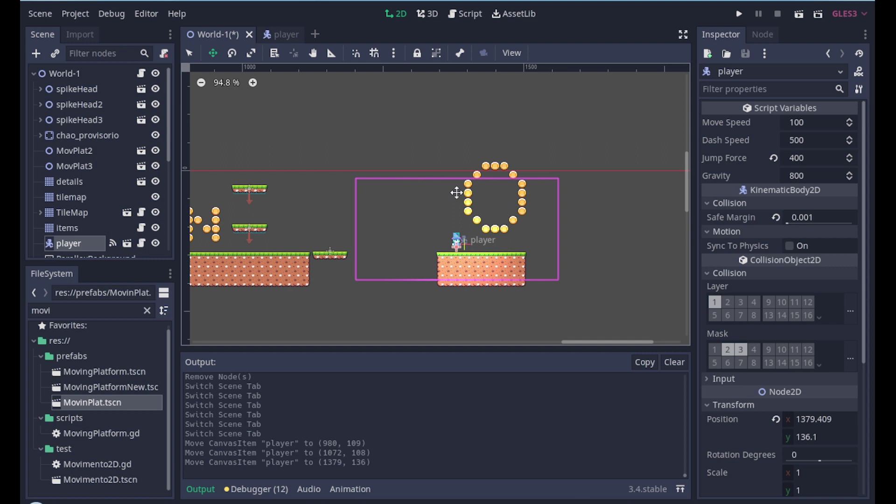
Step: Create a new scene with a 2D Scene root and rename that Node2D to MovingPlat
{"action": "left_click", "coordinate": [316, 35]}
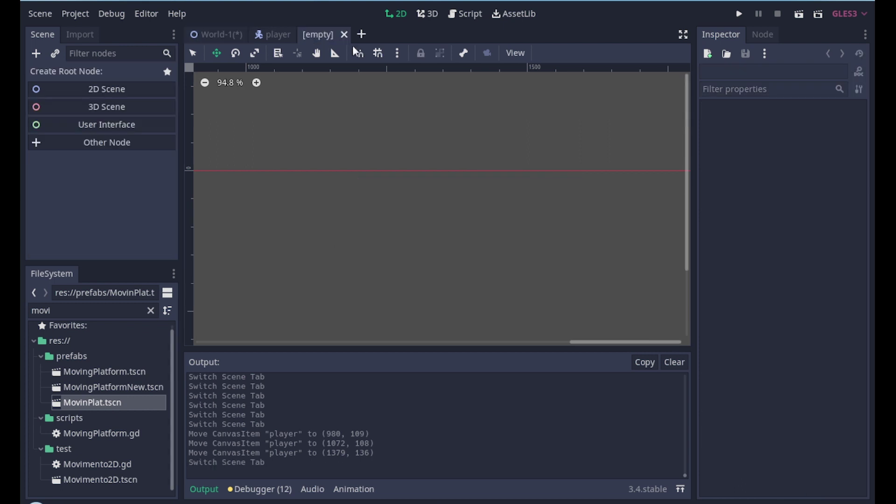
{"action": "left_click", "coordinate": [110, 92]}
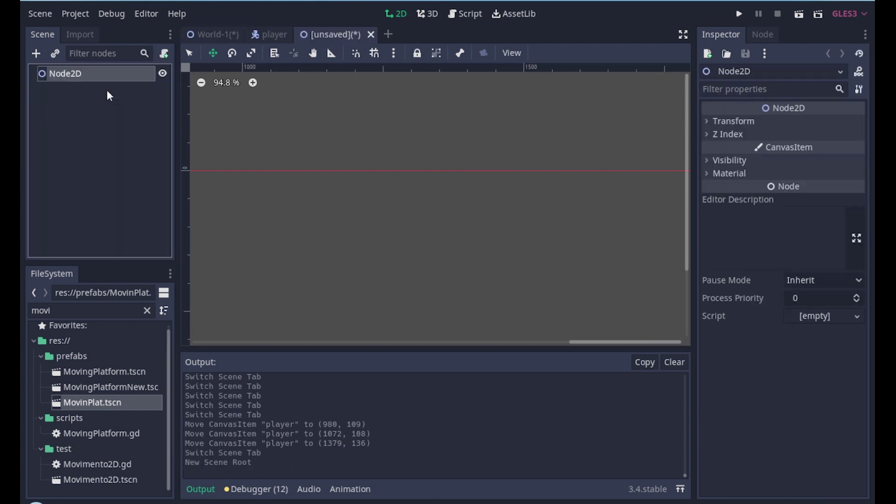
{"action": "double_click", "coordinate": [74, 73]}
{"action": "type", "text": "M"}
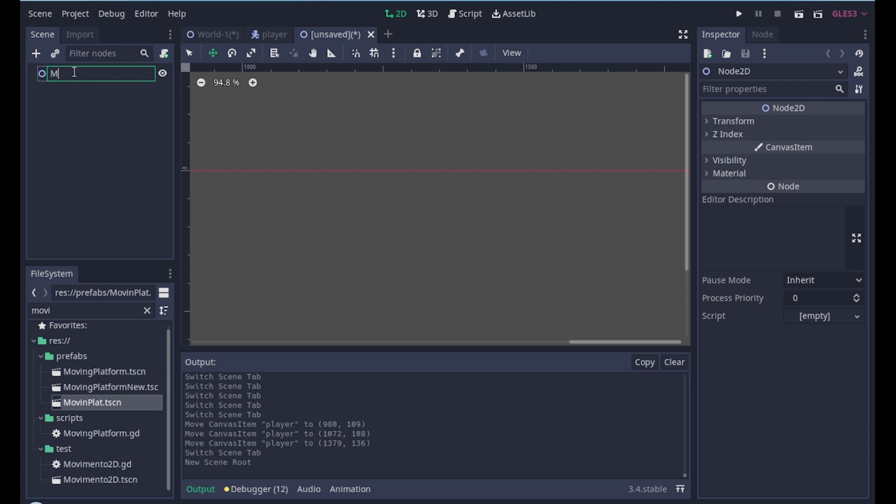
{"action": "type", "text": "ovingPlat"}
Step: Add a KinematicBody2D child under MovingPlat and name it platform
{"action": "left_click", "coordinate": [89, 98]}
{"action": "right_click", "coordinate": [87, 73]}
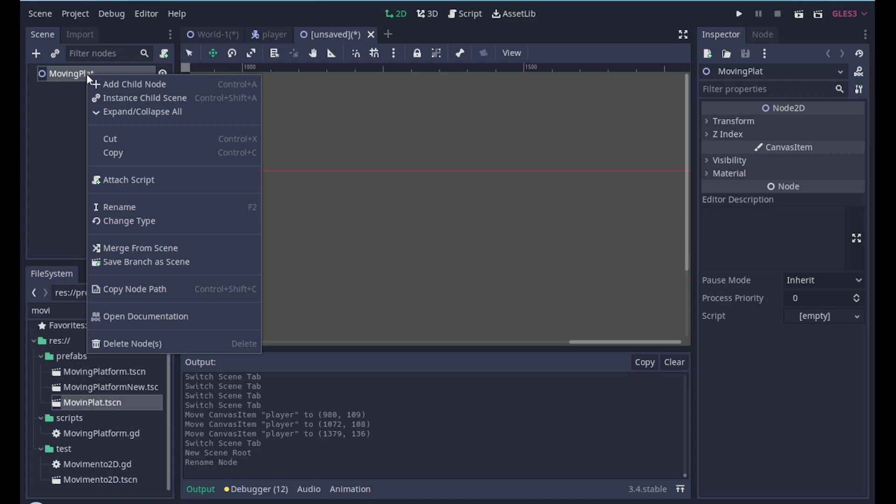
{"action": "left_click", "coordinate": [128, 88]}
{"action": "type", "text": "kin"}
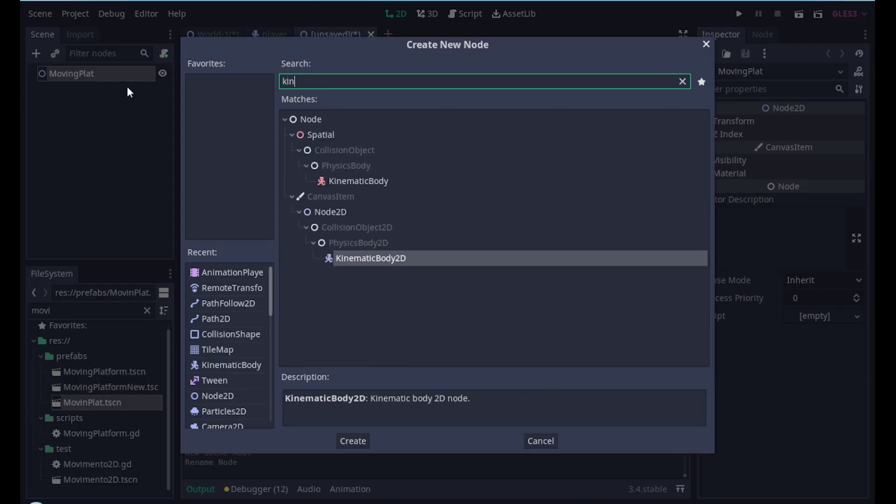
{"action": "type", "text": "e"}
{"action": "double_click", "coordinate": [362, 258]}
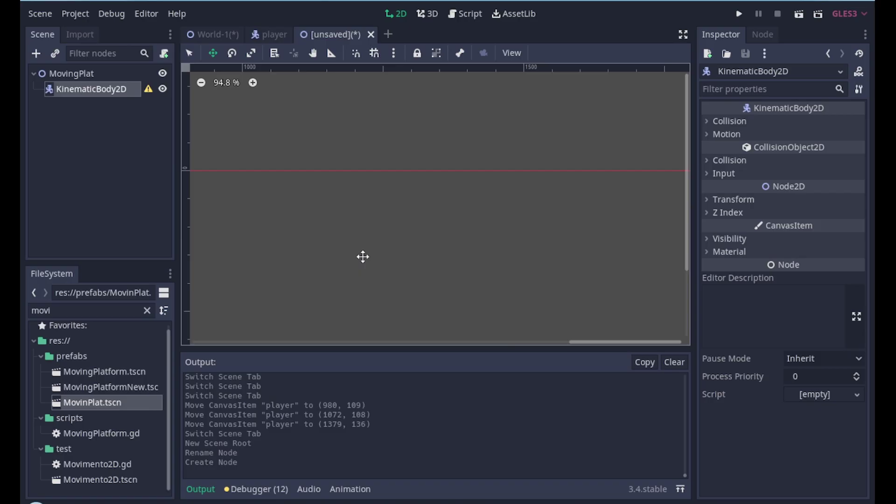
{"action": "double_click", "coordinate": [81, 92]}
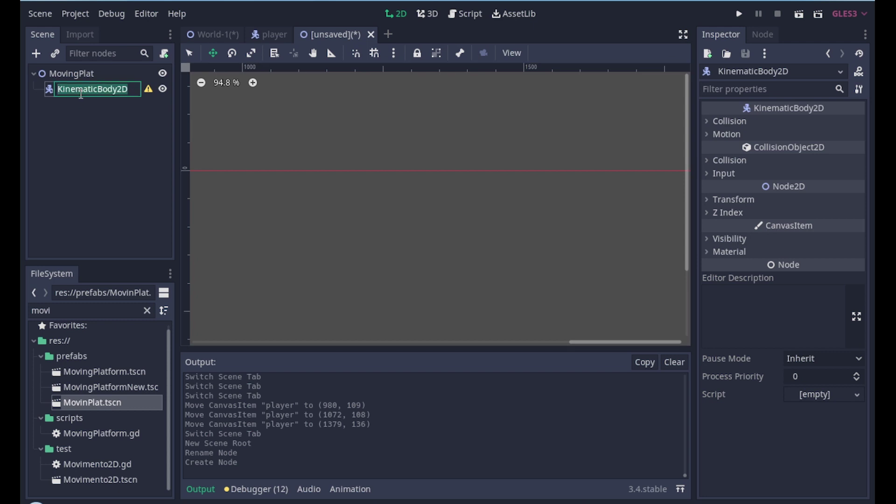
{"action": "type", "text": "plar"}
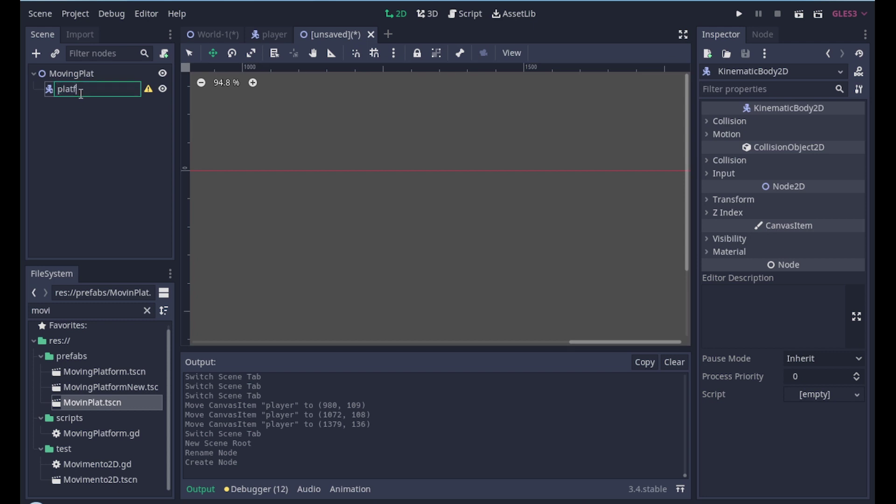
{"action": "type", "text": "orm"}
{"action": "key", "text": "Return"}
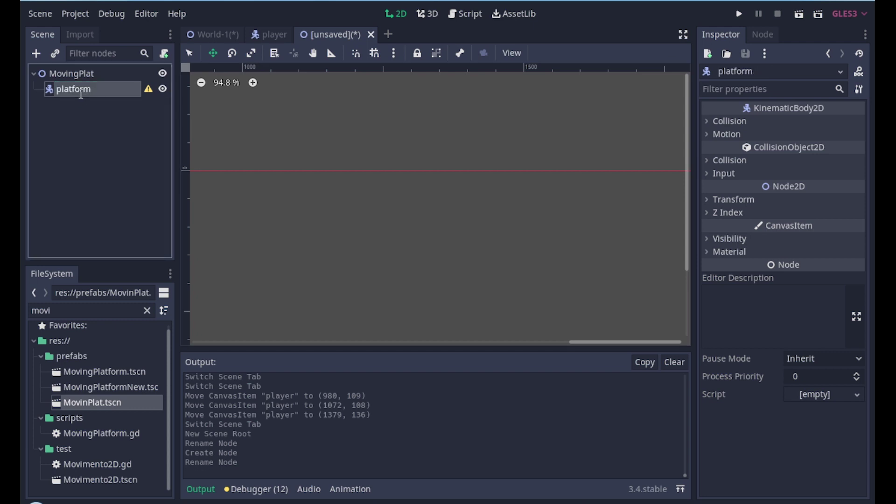
Step: Add a TileMap child under platform and rename it texture
{"action": "right_click", "coordinate": [81, 93]}
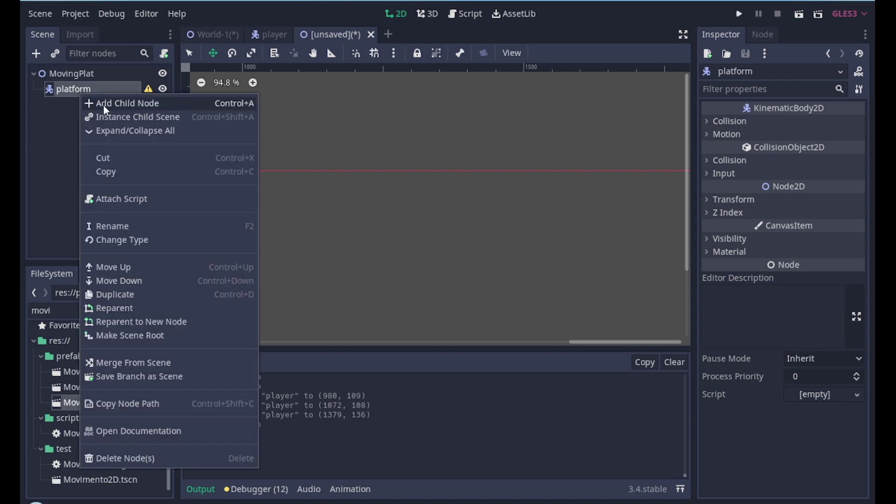
{"action": "left_click", "coordinate": [102, 105]}
{"action": "double_click", "coordinate": [217, 365]}
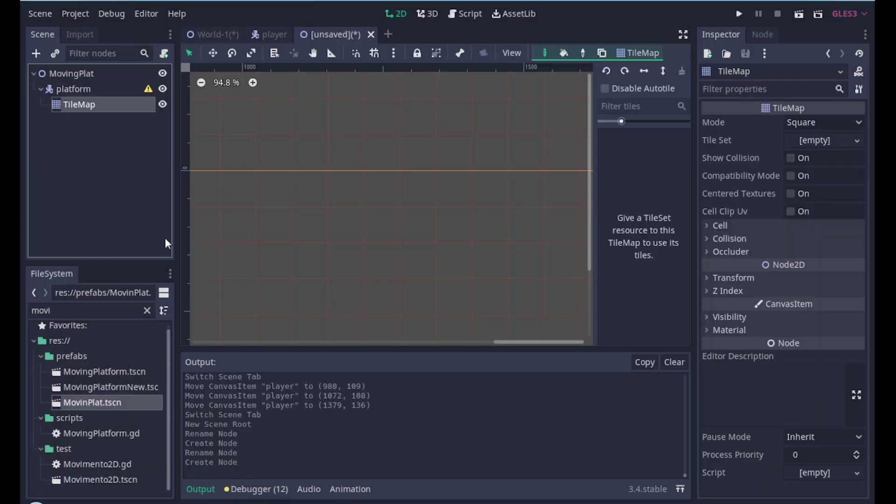
{"action": "double_click", "coordinate": [91, 102]}
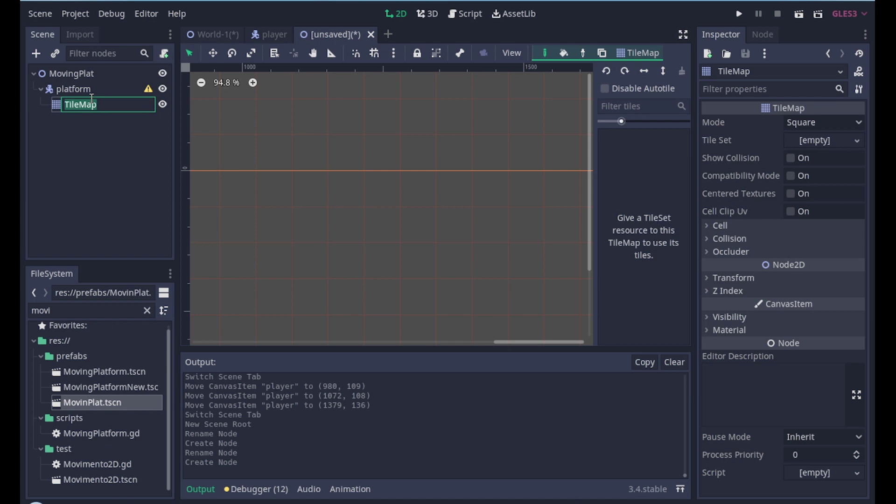
{"action": "type", "text": "etxtu"}
{"action": "key", "text": "ctrl+a"}
{"action": "type", "text": "textur"}
Step: Load platformTiles.tres as the texture TileMap's tile set
{"action": "key", "text": "Return"}
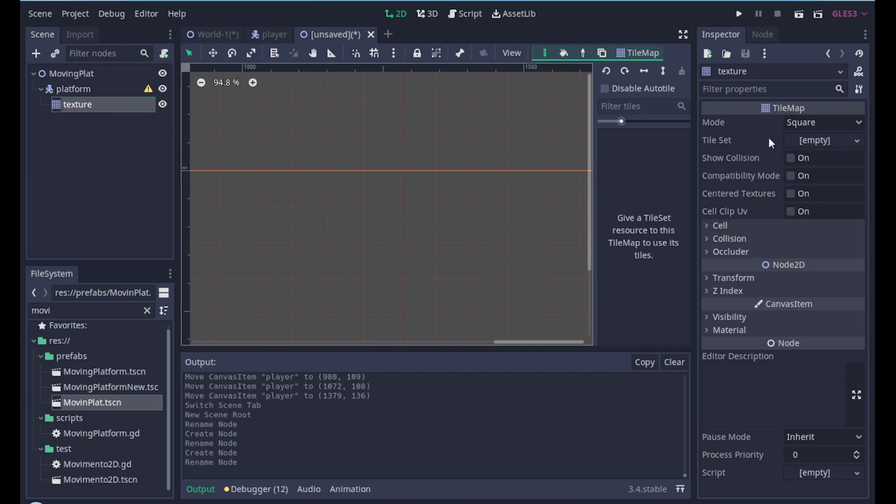
{"action": "left_click", "coordinate": [804, 140]}
{"action": "left_click", "coordinate": [828, 185]}
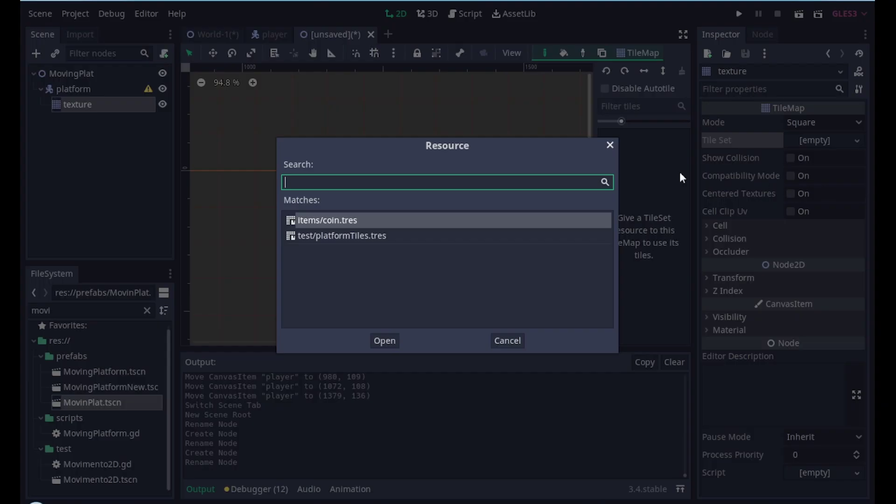
{"action": "double_click", "coordinate": [306, 237]}
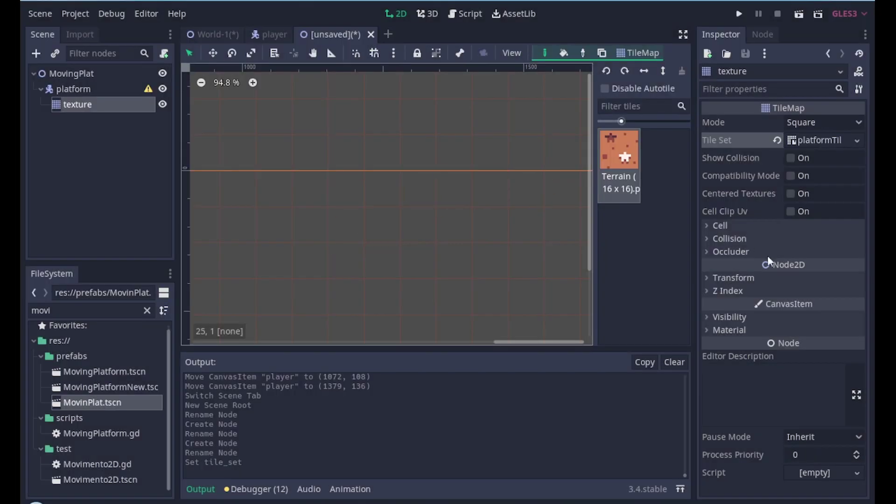
Step: Set the TileMap cell size to 16 × 16
{"action": "left_click", "coordinate": [721, 225]}
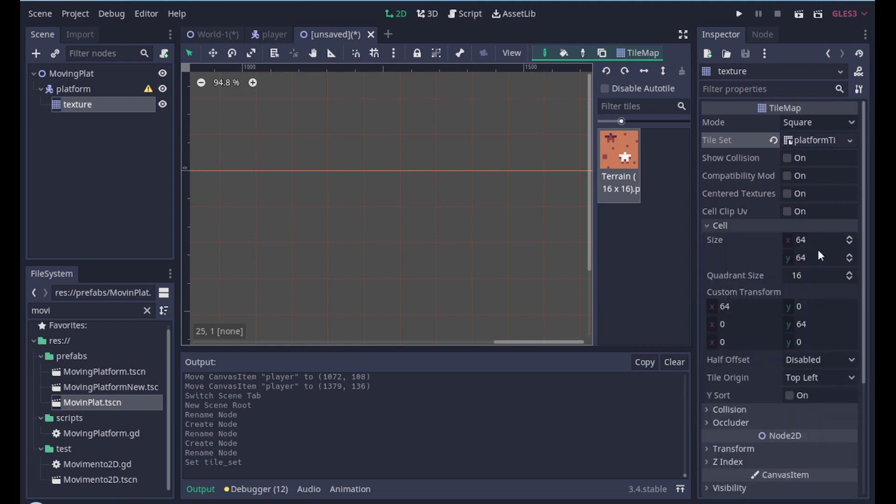
{"action": "left_click", "coordinate": [817, 241]}
{"action": "type", "text": "16"}
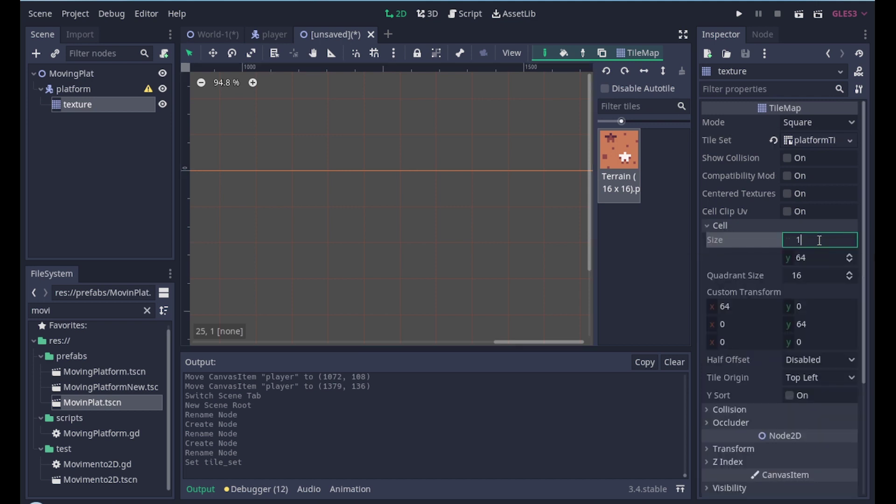
{"action": "key", "text": "Tab"}
{"action": "type", "text": "16"}
{"action": "key", "text": "Return"}
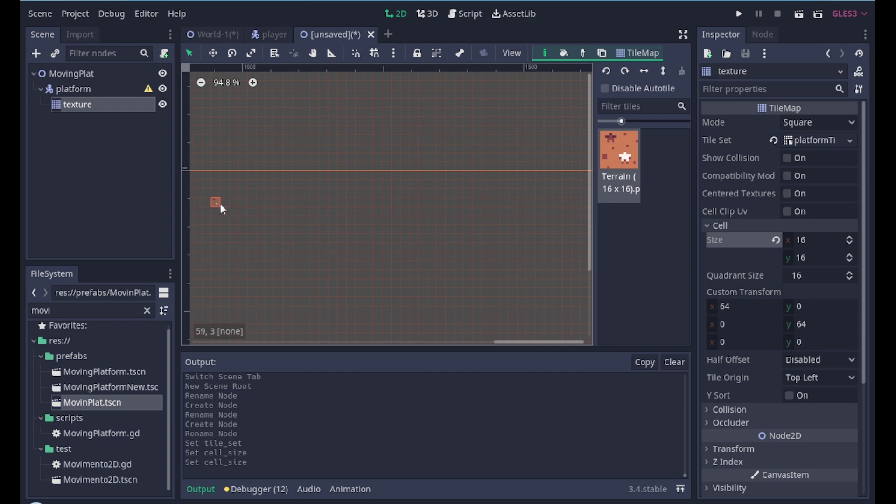
Step: Paint a short row of terrain tiles near the origin, erasing the extra rightmost tile
{"action": "scroll", "coordinate": [354, 200], "scroll_direction": "left", "scroll_amount": 10}
{"action": "scroll", "coordinate": [280, 184], "scroll_direction": "up", "scroll_amount": 3}
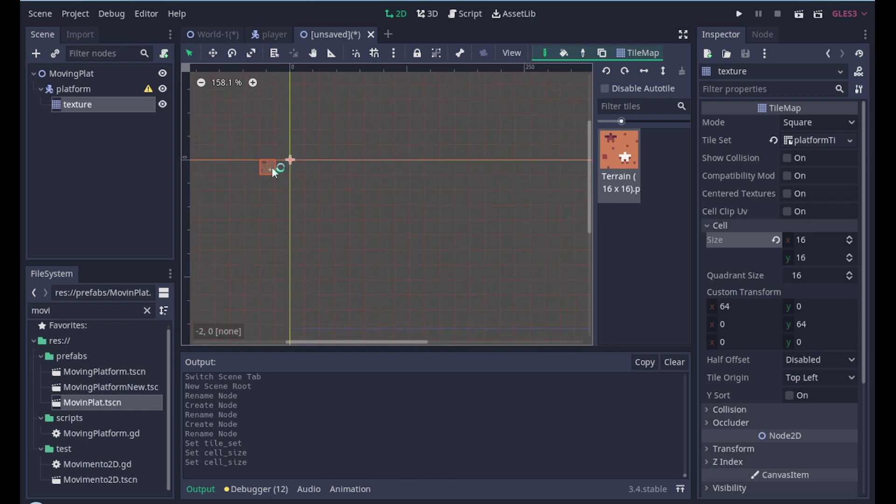
{"action": "scroll", "coordinate": [276, 169], "scroll_direction": "up", "scroll_amount": 3}
{"action": "left_click_drag", "start_coordinate": [268, 152], "coordinate": [329, 155]}
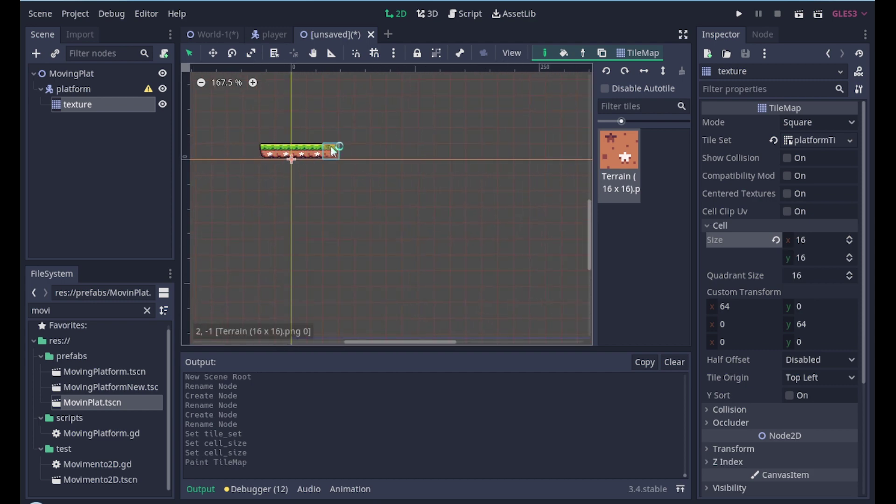
{"action": "right_click", "coordinate": [332, 150]}
{"action": "left_click", "coordinate": [94, 87]}
{"action": "right_click", "coordinate": [99, 88]}
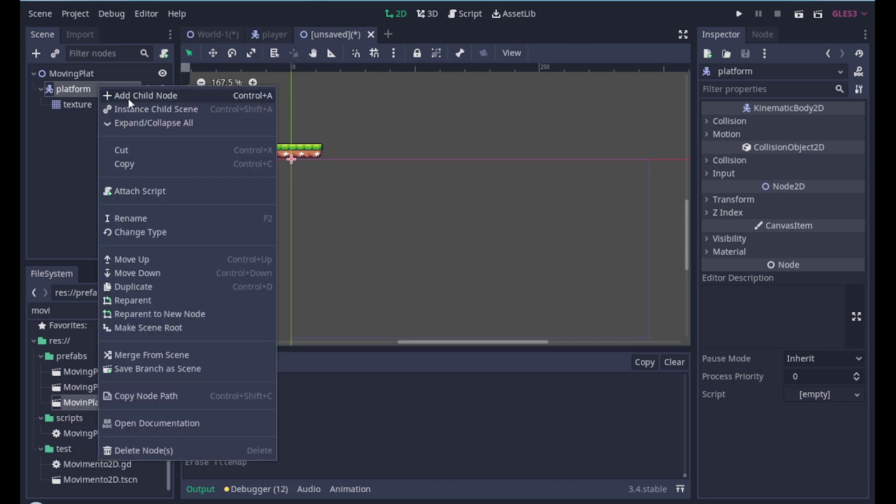
Step: Add a CollisionShape2D under platform and name it collision
{"action": "left_click", "coordinate": [153, 97]}
{"action": "type", "text": "colli"}
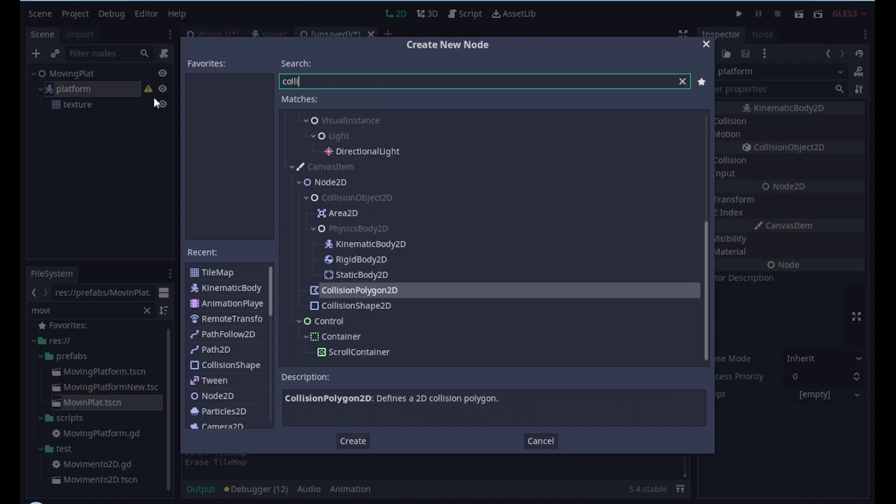
{"action": "double_click", "coordinate": [321, 306]}
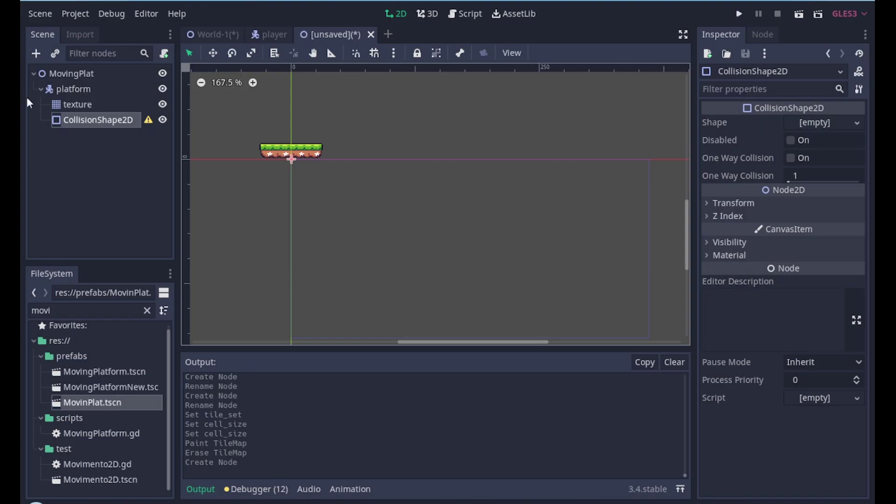
{"action": "double_click", "coordinate": [102, 126]}
{"action": "type", "text": "collision"}
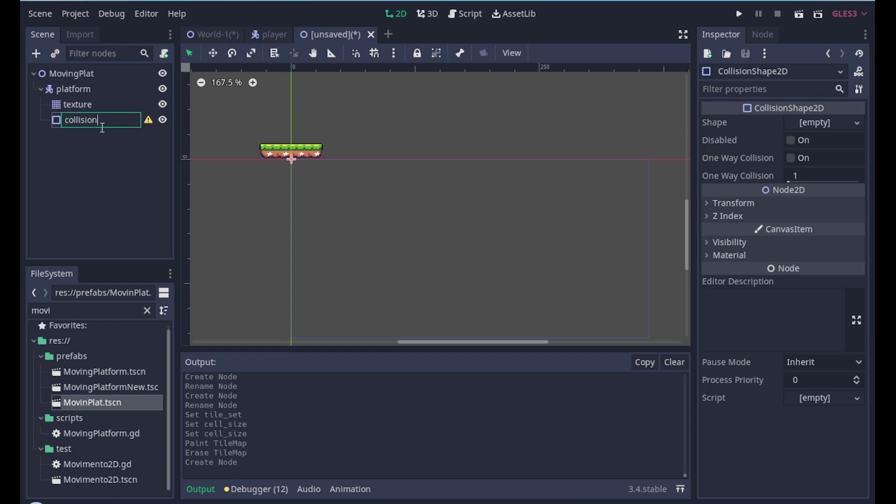
{"action": "key", "text": "Return"}
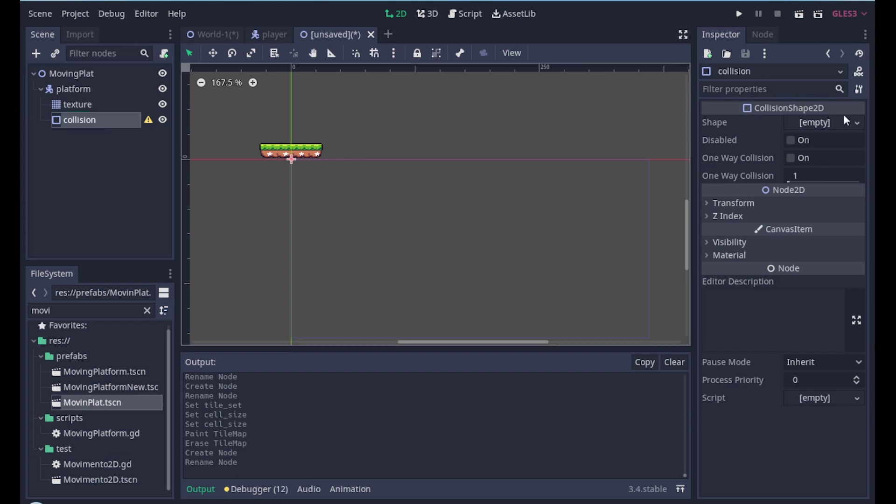
Step: Give collision a RectangleShape2D snapped over the tile strip, then save as MovingPlat.tscn
{"action": "left_click", "coordinate": [822, 122]}
{"action": "left_click", "coordinate": [777, 220]}
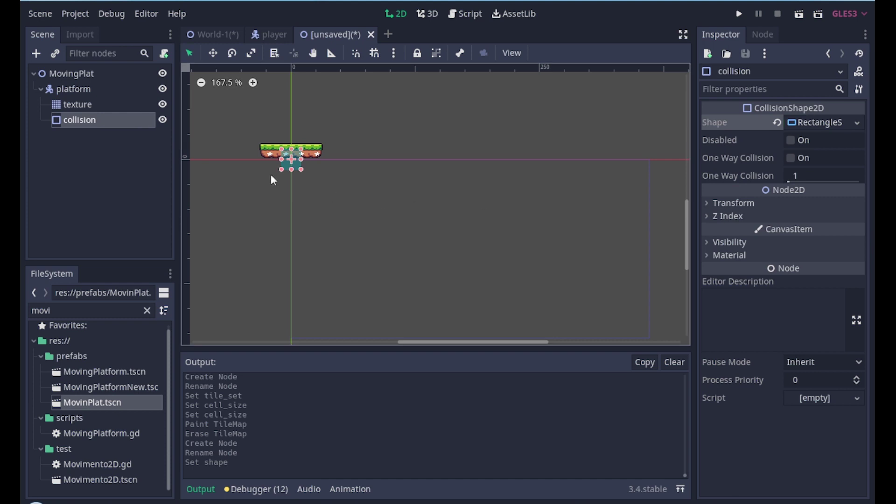
{"action": "left_click", "coordinate": [374, 53]}
{"action": "scroll", "coordinate": [357, 140], "scroll_direction": "up", "scroll_amount": 2}
{"action": "scroll", "coordinate": [356, 136], "scroll_direction": "up", "scroll_amount": 2}
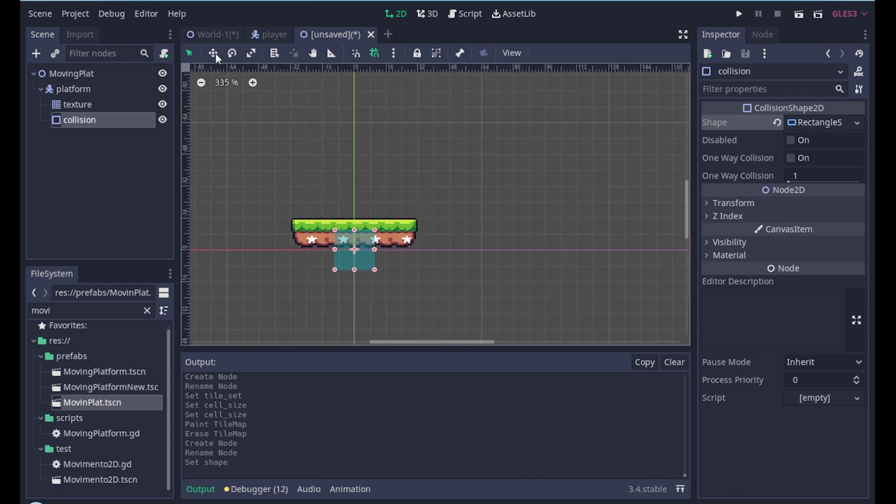
{"action": "mouse_move", "coordinate": [357, 252]}
{"action": "left_mouse_down"}
{"action": "mouse_move", "coordinate": [354, 218]}
{"action": "mouse_move", "coordinate": [418, 233]}
{"action": "left_mouse_up"}
{"action": "left_click", "coordinate": [355, 250]}
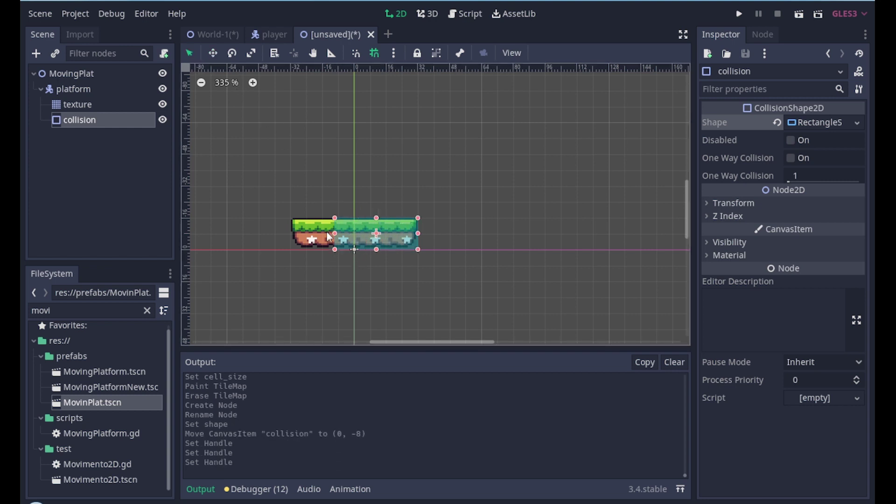
{"action": "left_click_drag", "start_coordinate": [331, 235], "coordinate": [293, 234]}
{"action": "key", "text": "ctrl+s"}
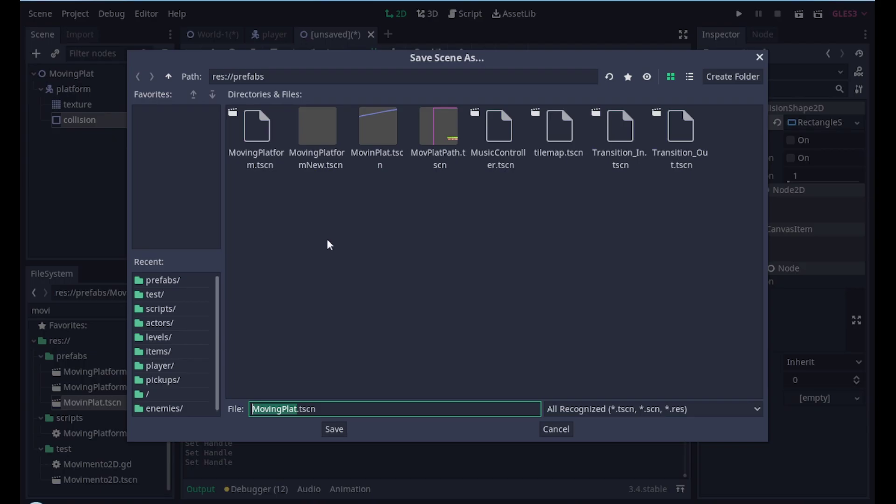
{"action": "left_click", "coordinate": [329, 430]}
Step: Add a Path2D child under MovingPlat and name it path
{"action": "left_click", "coordinate": [69, 74]}
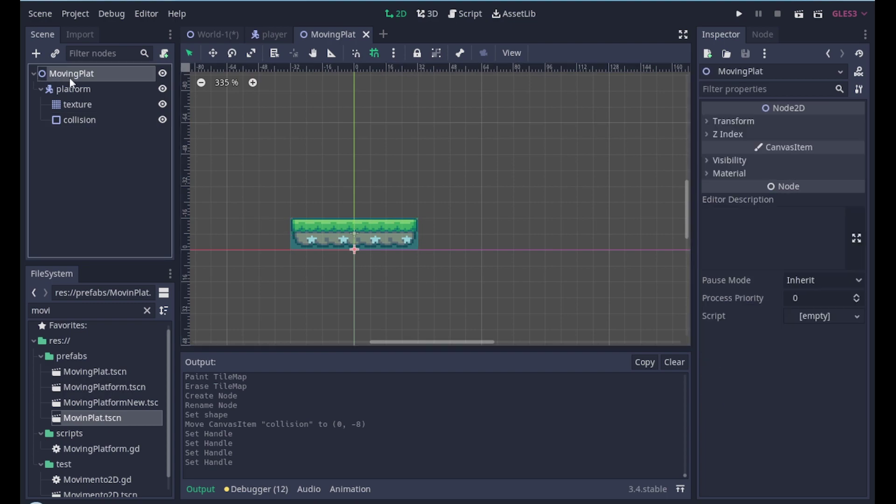
{"action": "right_click", "coordinate": [71, 79]}
{"action": "left_click", "coordinate": [113, 88]}
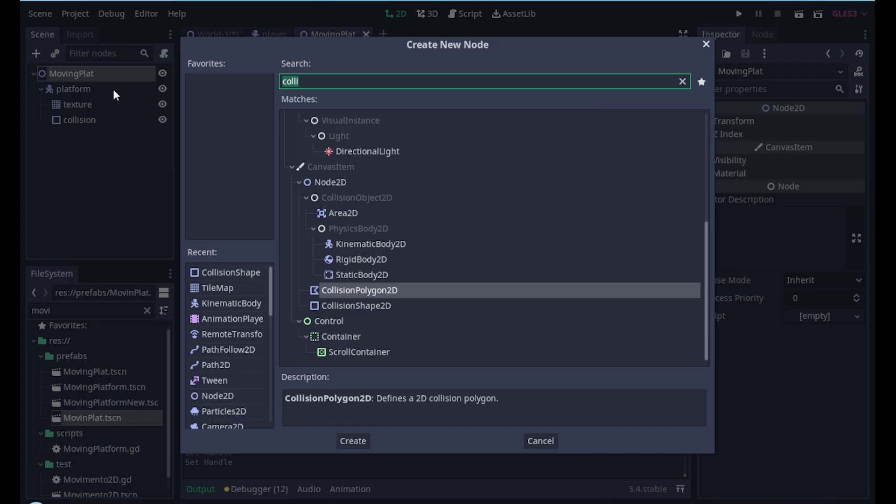
{"action": "type", "text": "path"}
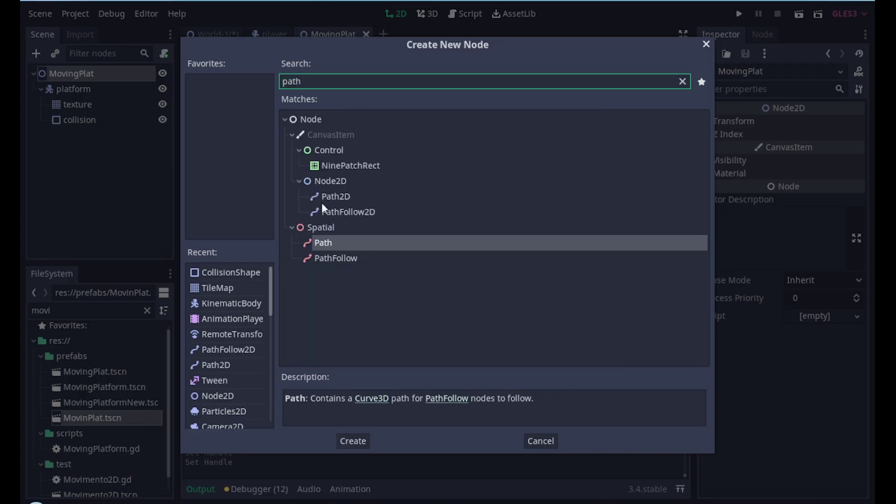
{"action": "double_click", "coordinate": [343, 197]}
{"action": "double_click", "coordinate": [80, 135]}
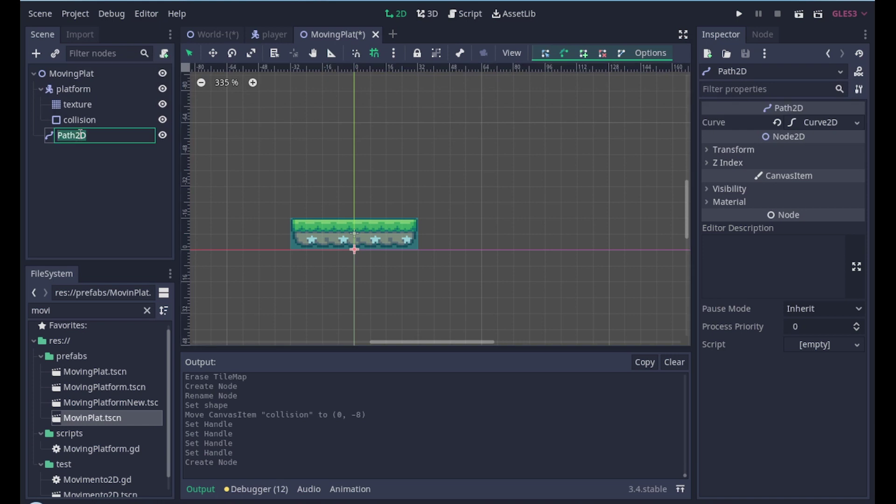
{"action": "type", "text": "pat"}
{"action": "key", "text": "Return"}
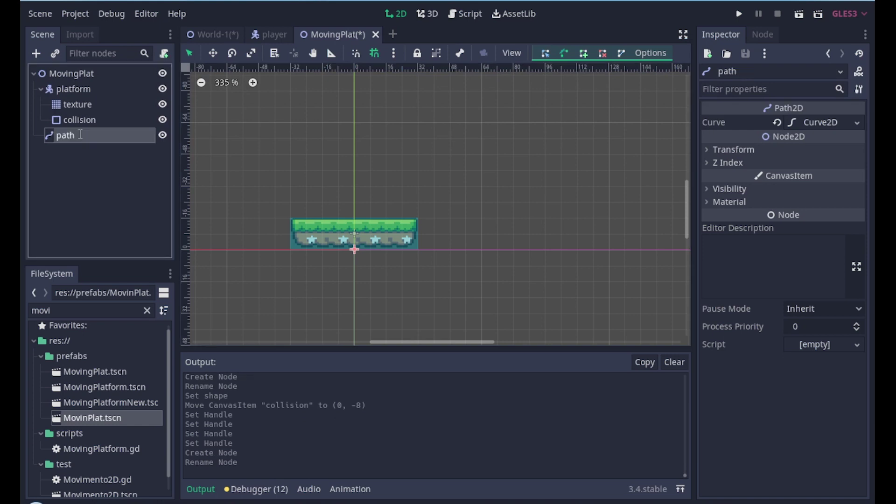
Step: Add a PathFollow2D child under path
{"action": "right_click", "coordinate": [80, 135]}
{"action": "left_click", "coordinate": [124, 139]}
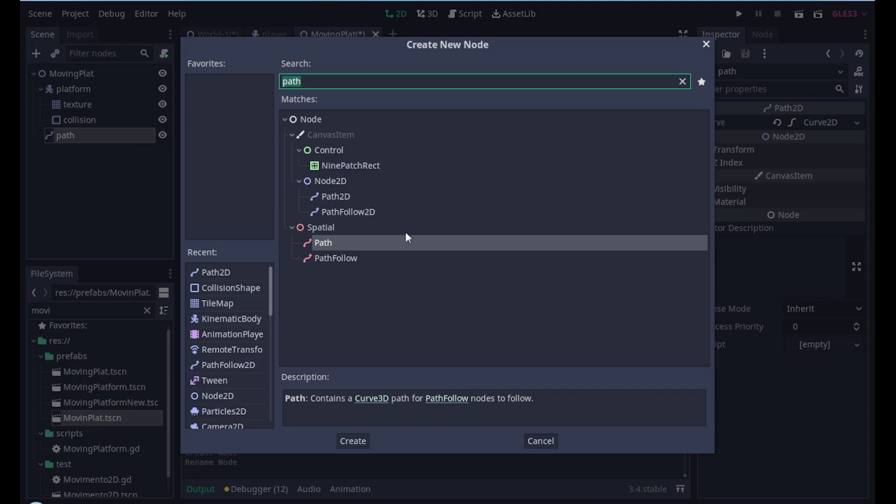
{"action": "double_click", "coordinate": [338, 215]}
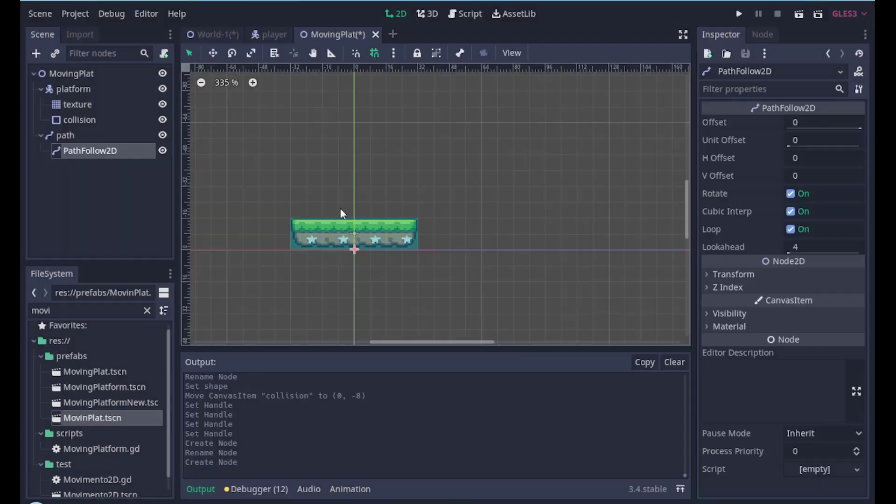
Step: Rename the PathFollow2D node to follow
{"action": "double_click", "coordinate": [112, 151]}
{"action": "type", "text": "follo"}
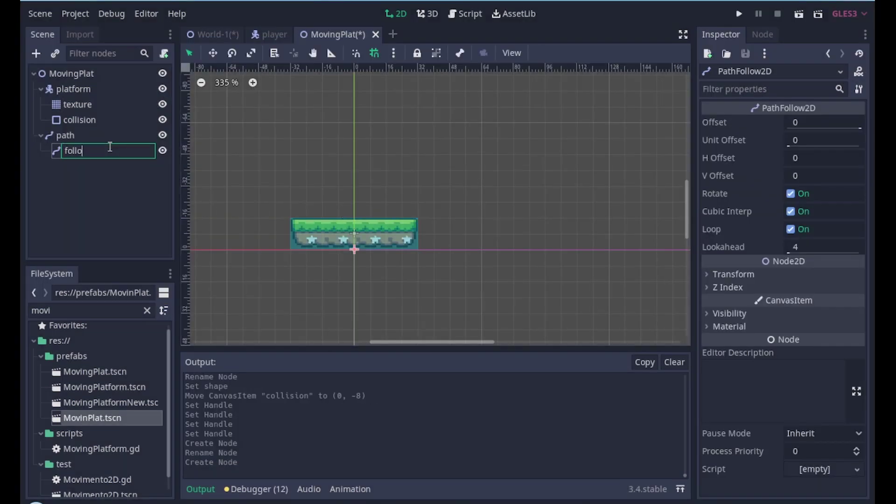
{"action": "type", "text": "w"}
{"action": "key", "text": "Return"}
Step: Add a RemoteTransform2D child under follow and name it remote
{"action": "right_click", "coordinate": [73, 148]}
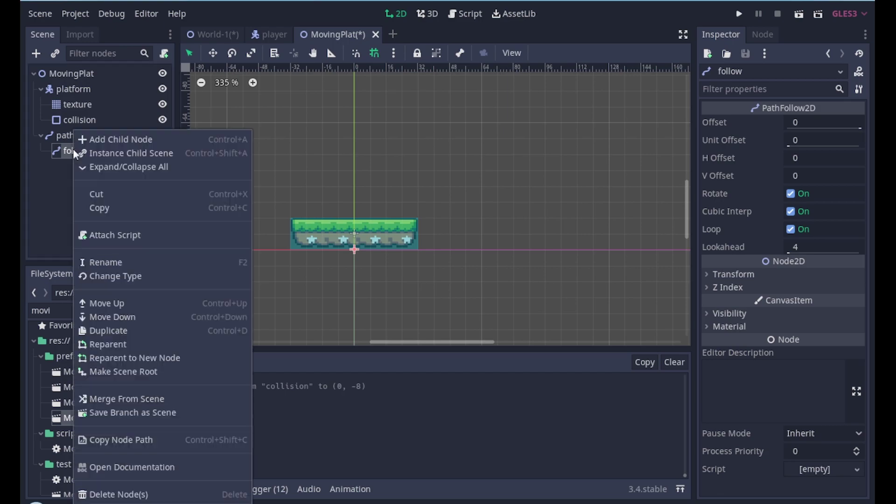
{"action": "left_click", "coordinate": [122, 144]}
{"action": "type", "text": "remo"}
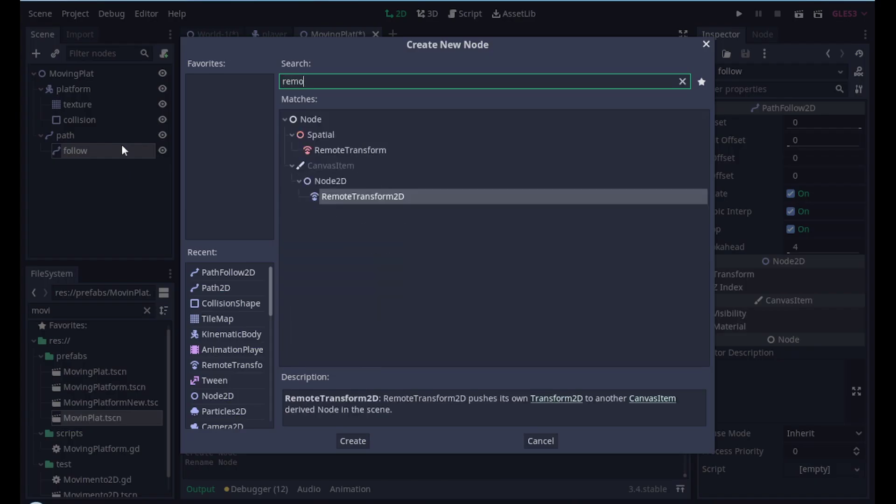
{"action": "type", "text": "te"}
{"action": "double_click", "coordinate": [377, 195]}
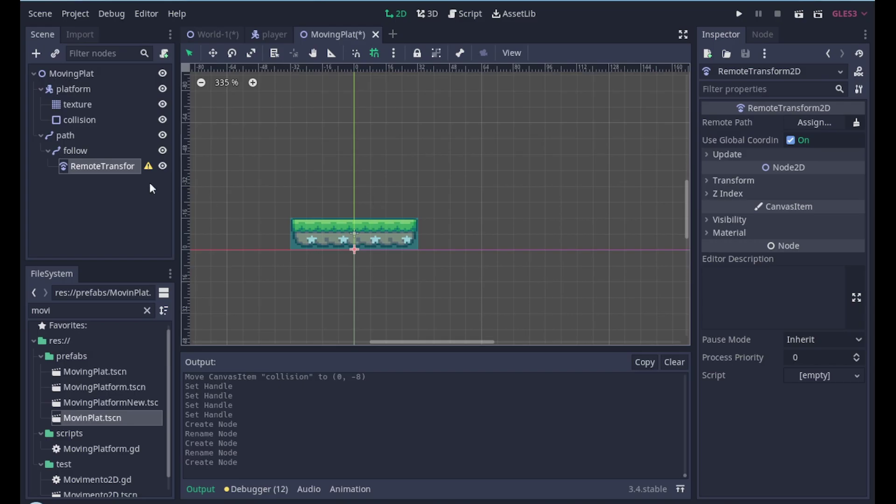
{"action": "double_click", "coordinate": [116, 167]}
{"action": "type", "text": "remot"}
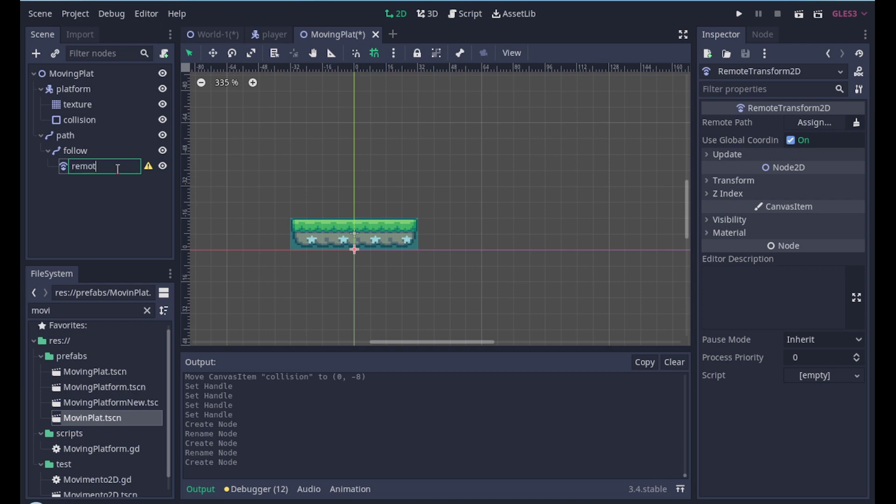
{"action": "type", "text": "e"}
{"action": "key", "text": "Return"}
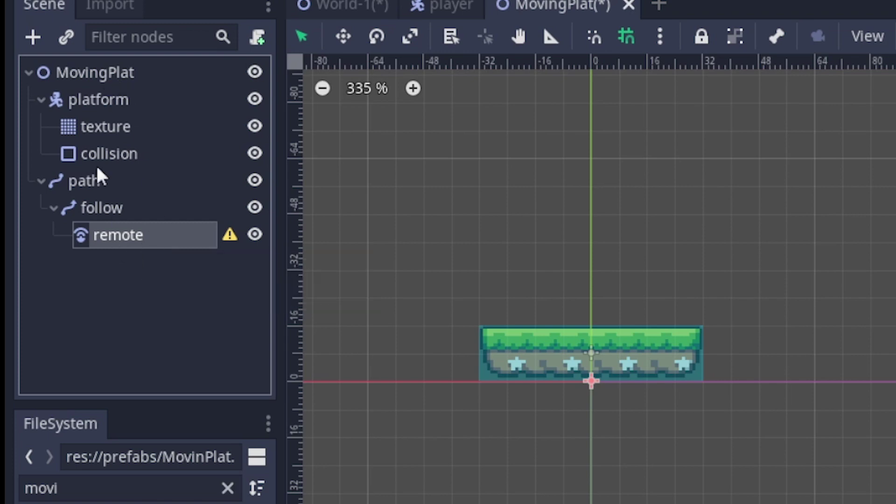
Step: Add an AnimationPlayer under MovingPlat and name it anim
{"action": "right_click", "coordinate": [85, 72]}
{"action": "left_click", "coordinate": [173, 95]}
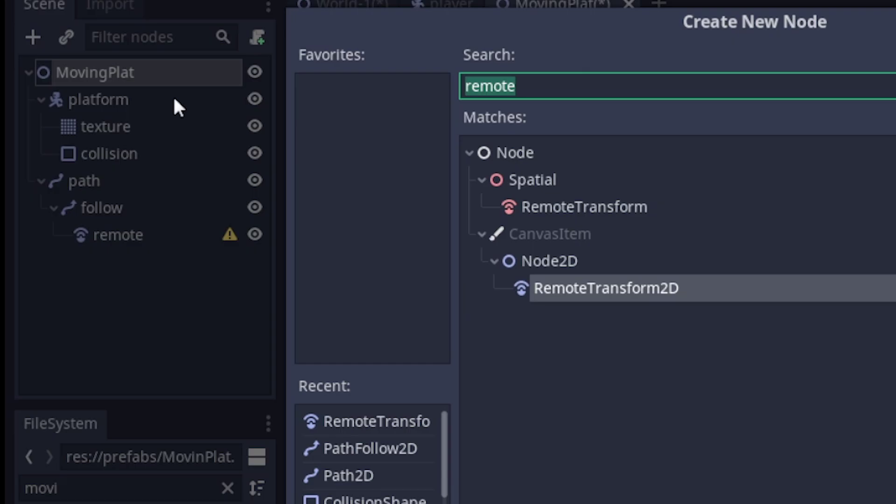
{"action": "type", "text": "anim"}
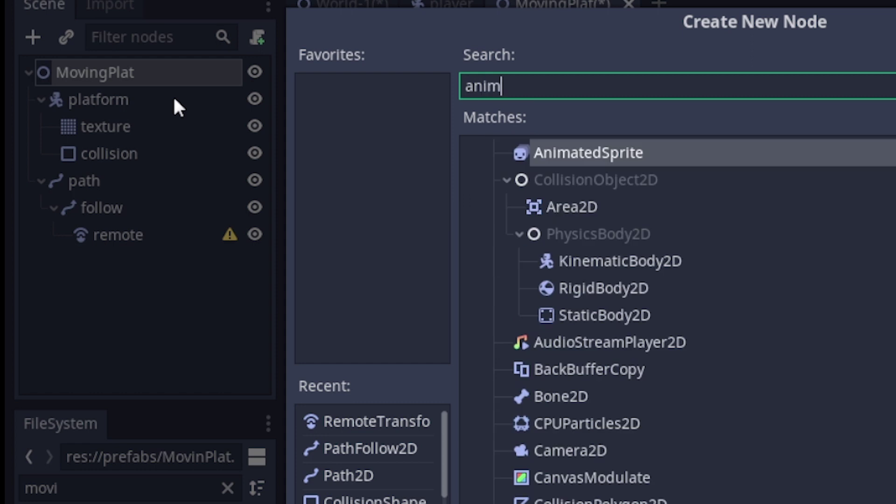
{"action": "type", "text": "a"}
{"action": "double_click", "coordinate": [566, 424]}
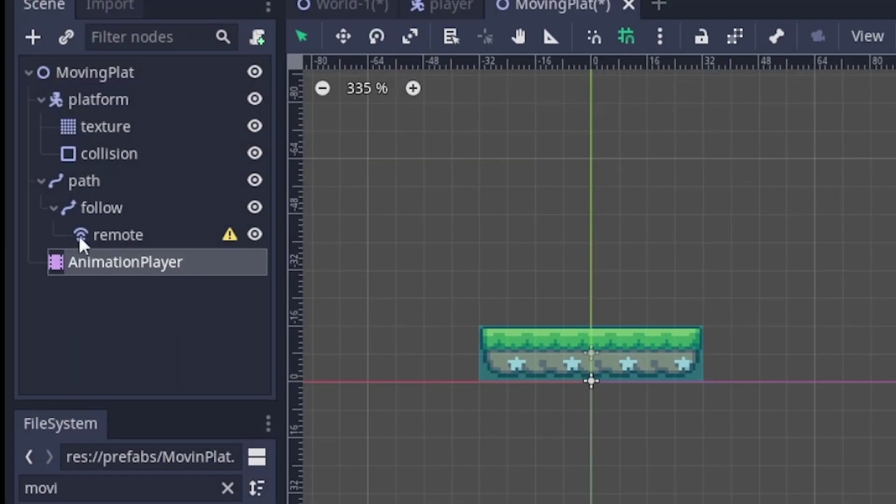
{"action": "double_click", "coordinate": [92, 264]}
{"action": "type", "text": "anim"}
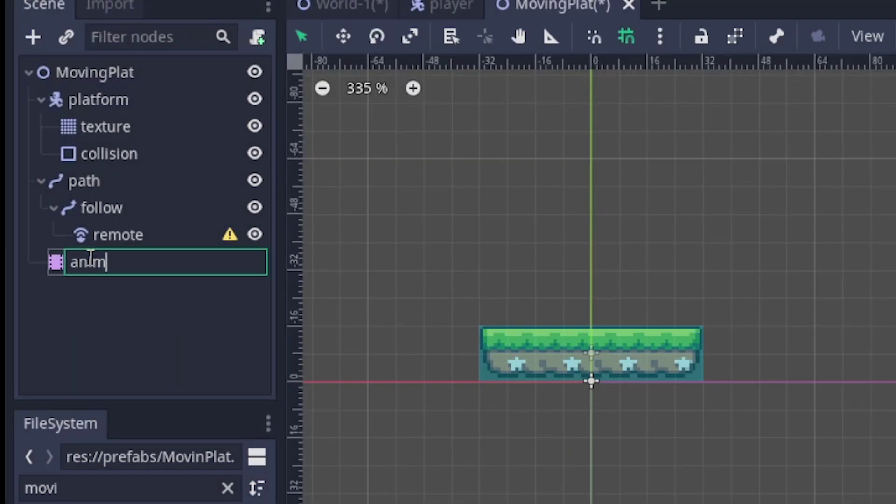
{"action": "key", "text": "Return"}
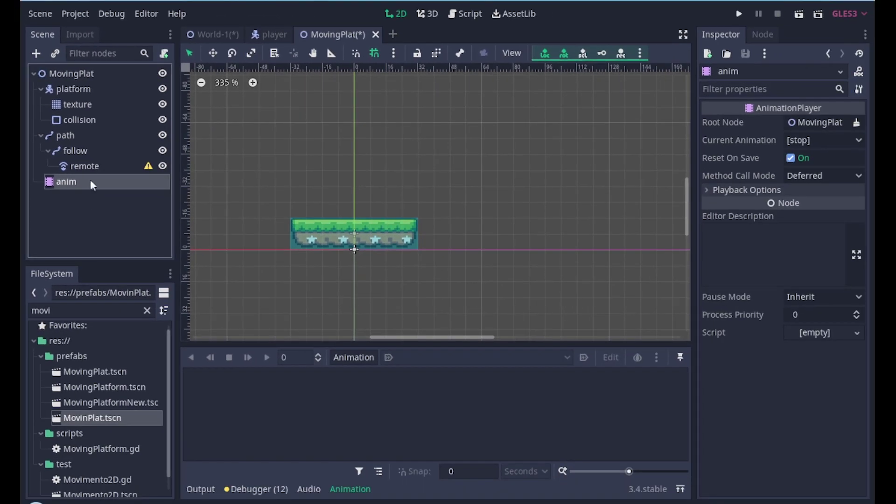
Step: Point remote's Remote Path at the platform node and save the MovingPlat scene
{"action": "left_click", "coordinate": [136, 166]}
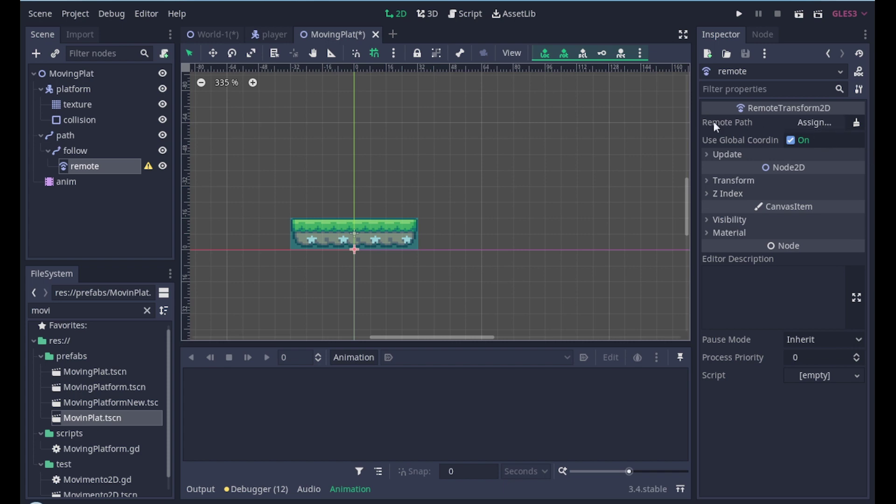
{"action": "left_click", "coordinate": [819, 126]}
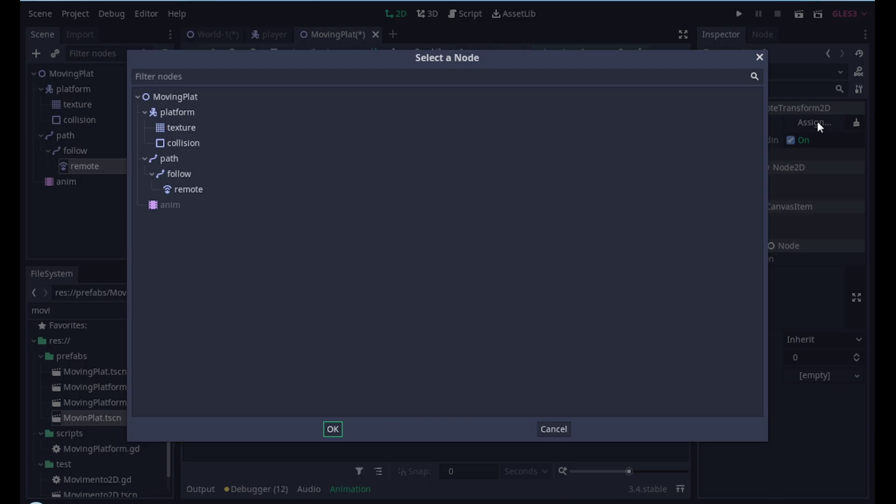
{"action": "double_click", "coordinate": [187, 115]}
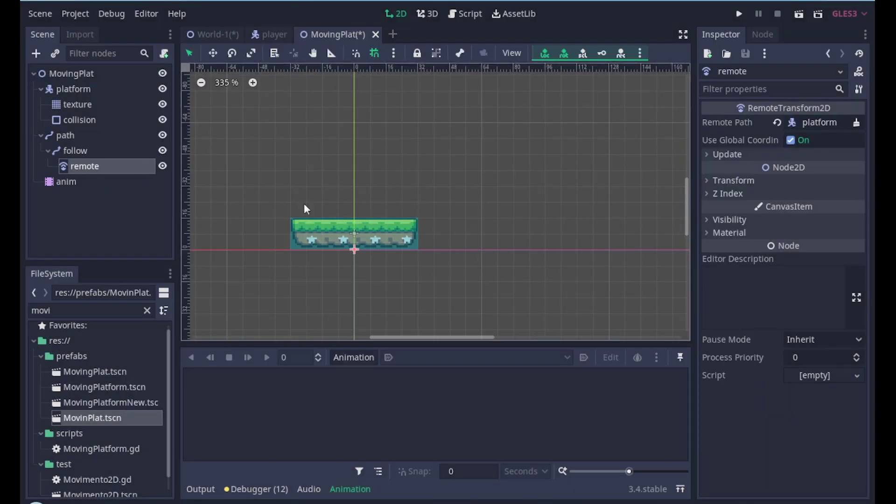
{"action": "scroll", "coordinate": [344, 210], "scroll_direction": "down", "scroll_amount": 3}
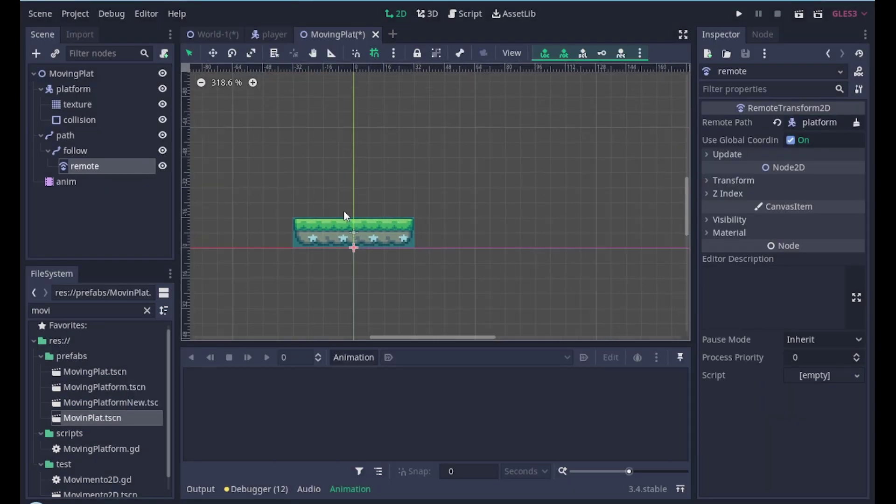
{"action": "middle_click_drag", "start_coordinate": [343, 211], "coordinate": [384, 258]}
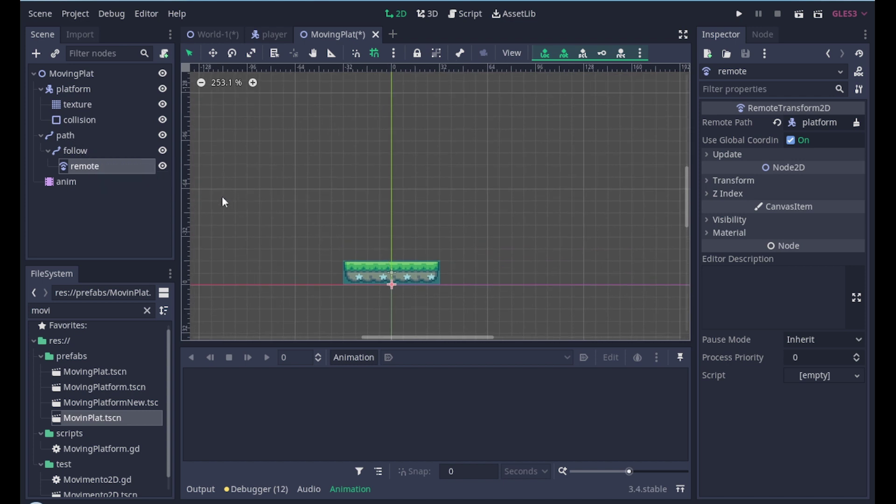
{"action": "key", "text": "ctrl+s"}
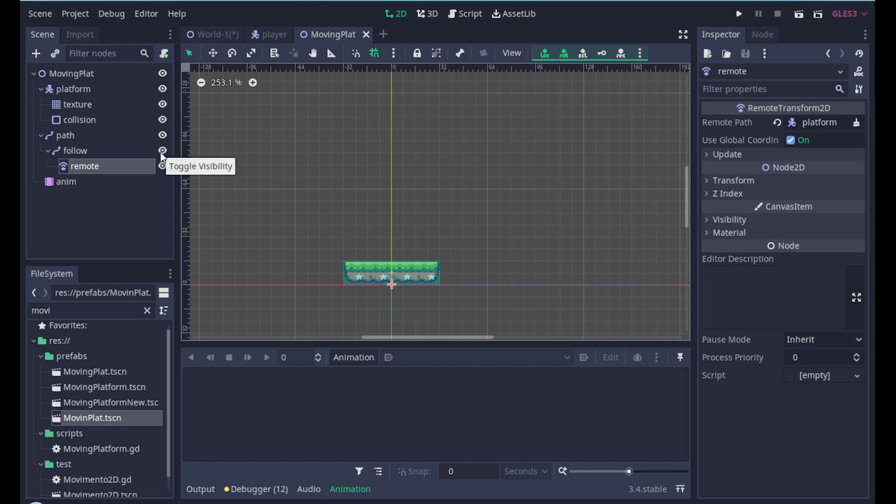
{"action": "left_click", "coordinate": [73, 137]}
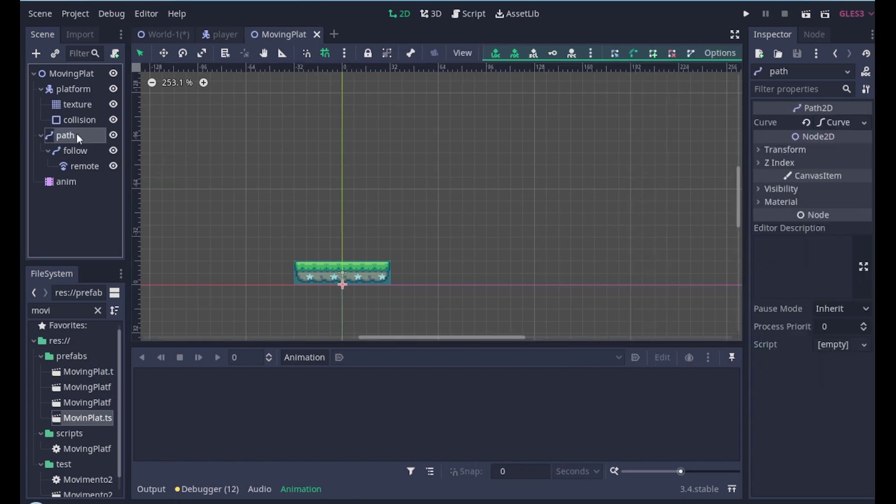
{"action": "left_click", "coordinate": [82, 150]}
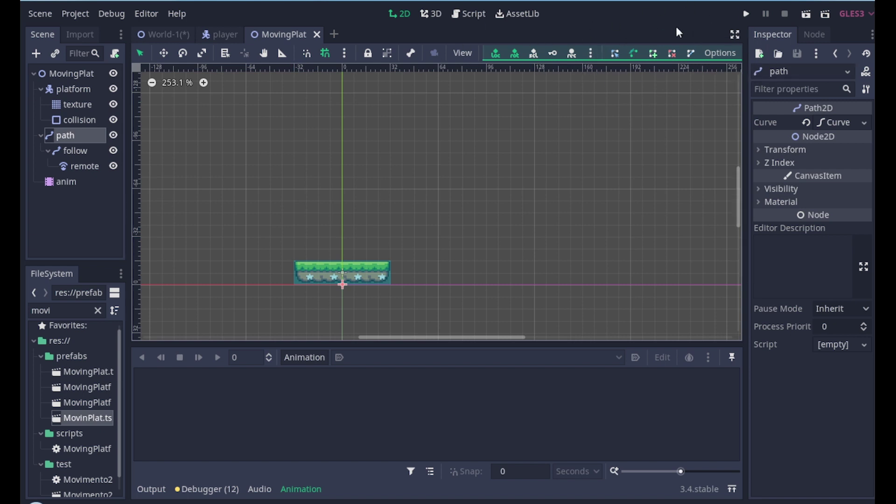
{"action": "left_click", "coordinate": [81, 151]}
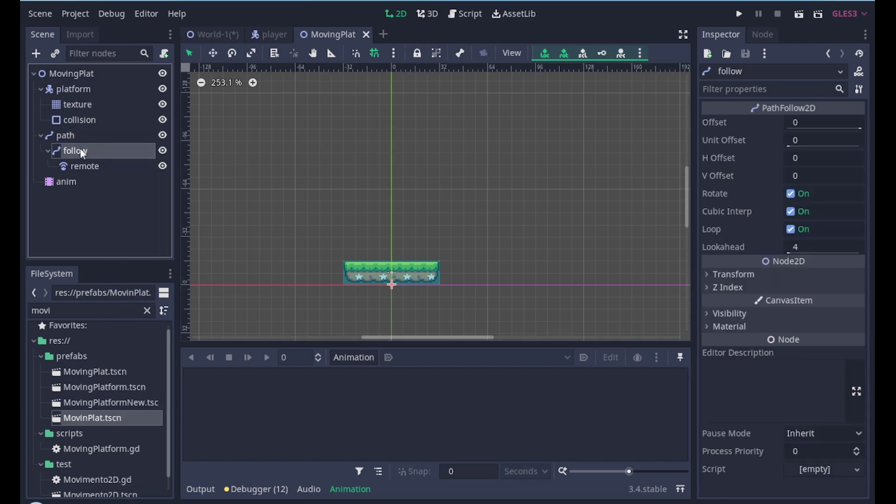
{"action": "left_click", "coordinate": [76, 136]}
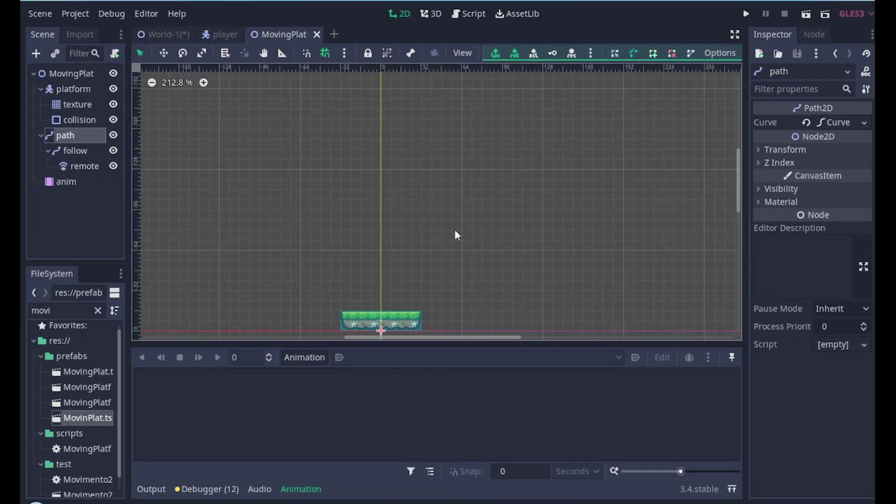
Step: Place path points from the platform up to the right, across the top and down left
{"action": "scroll", "coordinate": [614, 184], "scroll_direction": "down", "scroll_amount": 1}
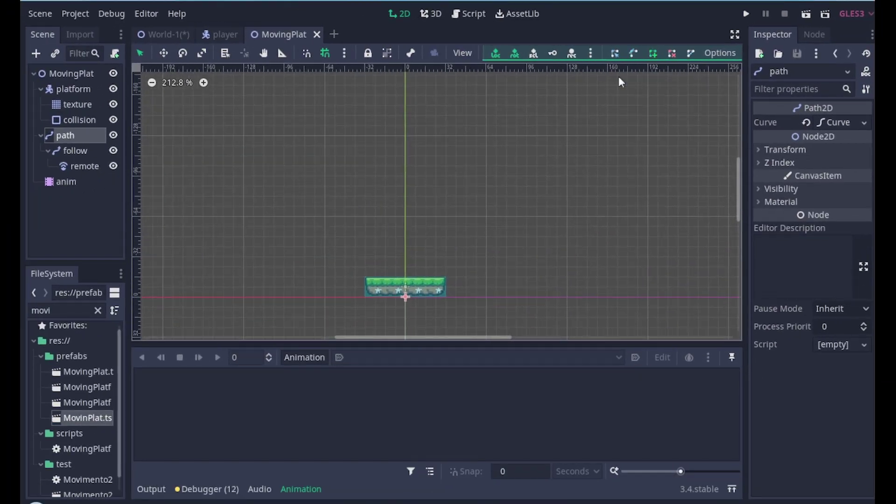
{"action": "left_click", "coordinate": [405, 298]}
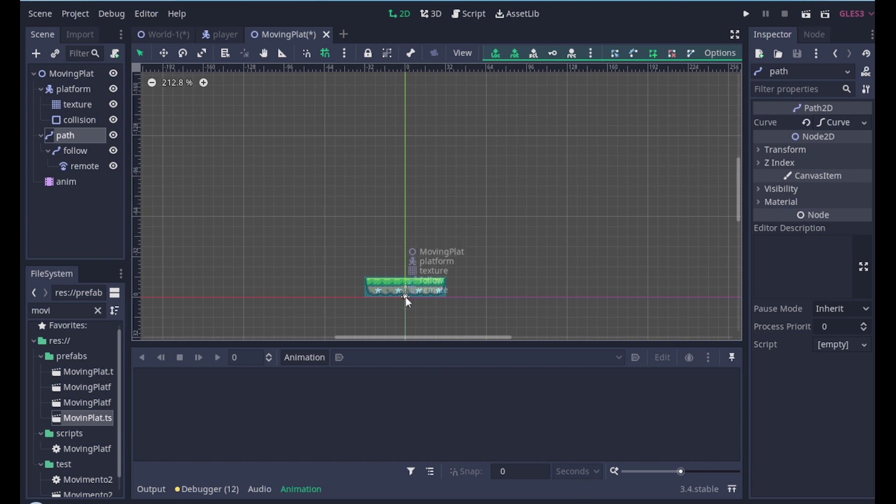
{"action": "left_click", "coordinate": [446, 164]}
{"action": "left_click", "coordinate": [314, 84]}
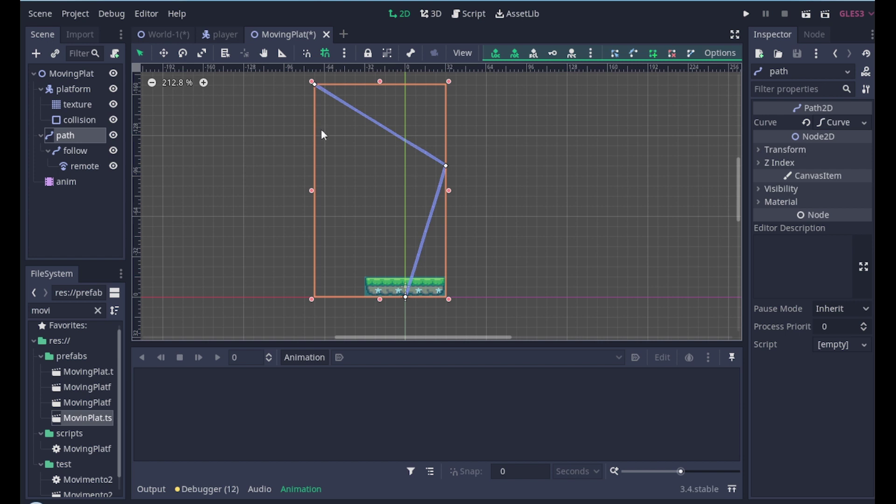
{"action": "scroll", "coordinate": [321, 135], "scroll_direction": "down", "scroll_amount": 2}
{"action": "middle_click_drag", "start_coordinate": [323, 156], "coordinate": [415, 257]}
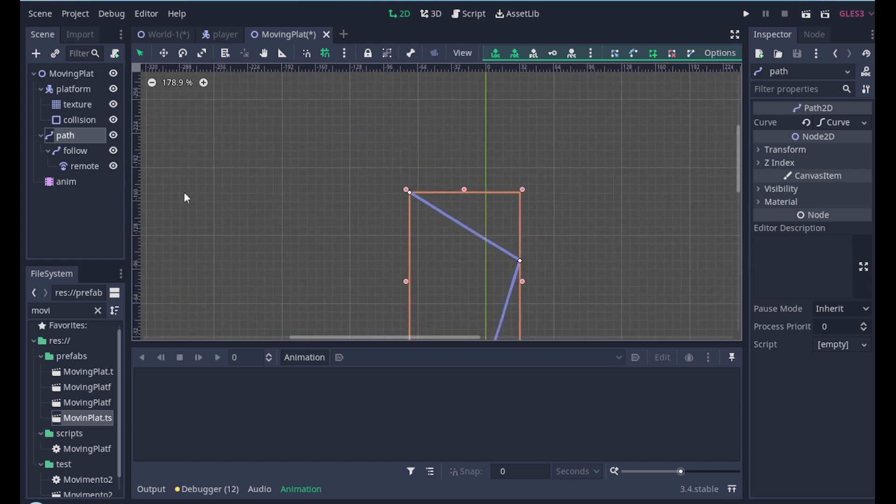
{"action": "left_click", "coordinate": [171, 217]}
{"action": "middle_click_drag", "start_coordinate": [402, 244], "coordinate": [417, 177]}
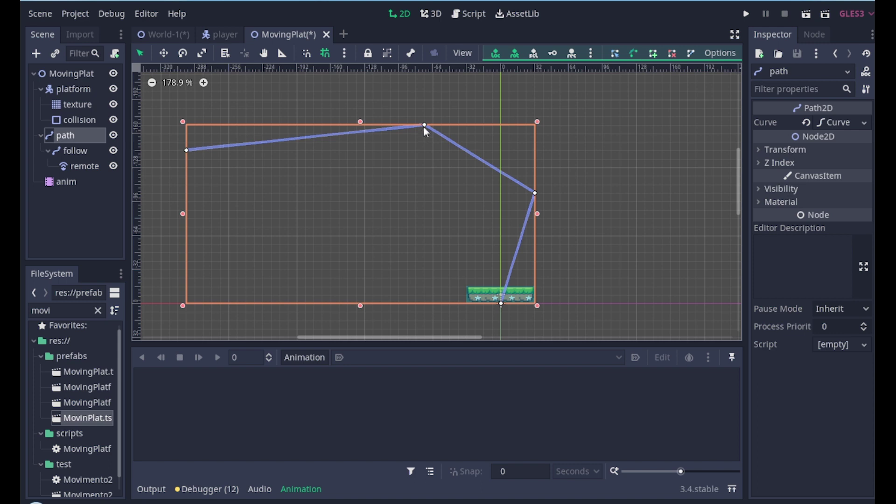
Step: Pull out curve handles to round the top and right-side points, then save the scene
{"action": "left_click_drag", "start_coordinate": [425, 122], "coordinate": [472, 126]}
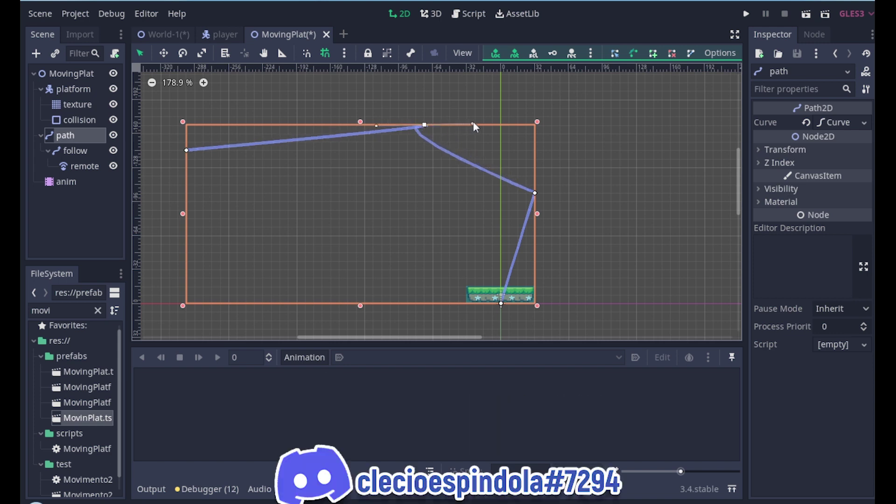
{"action": "mouse_move", "coordinate": [376, 126]}
{"action": "left_mouse_down"}
{"action": "mouse_move", "coordinate": [395, 121]}
{"action": "mouse_move", "coordinate": [344, 117]}
{"action": "left_mouse_up"}
{"action": "left_click_drag", "start_coordinate": [535, 193], "coordinate": [535, 147], "text": "shift"}
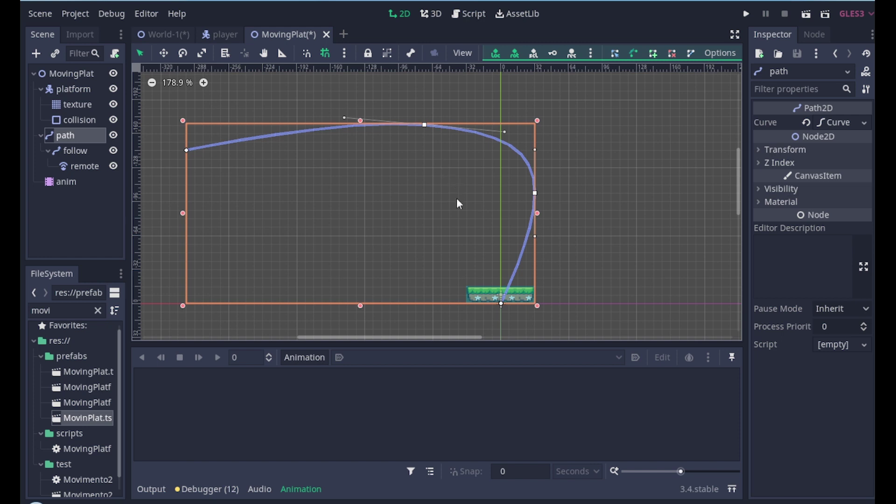
{"action": "key", "text": "ctrl+s"}
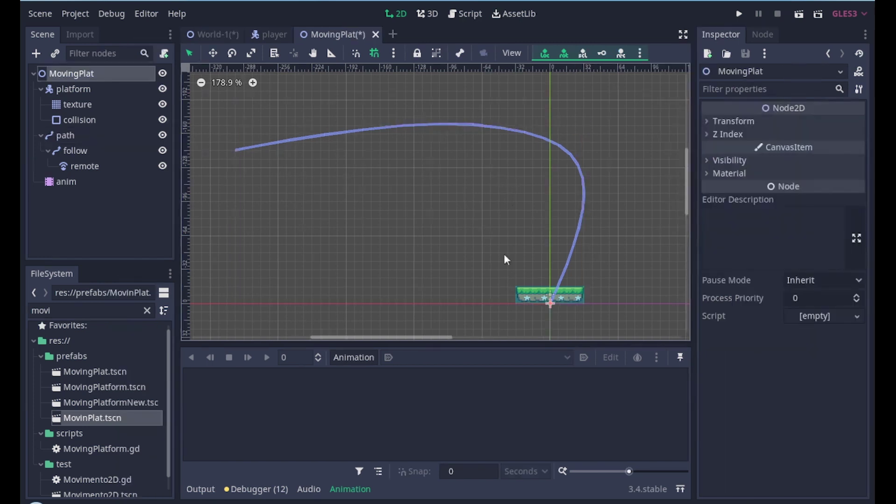
Step: Turn off Rotate and Loop on the follow node and reset its rotation to 0, previewing Unit Offset
{"action": "left_click", "coordinate": [79, 150]}
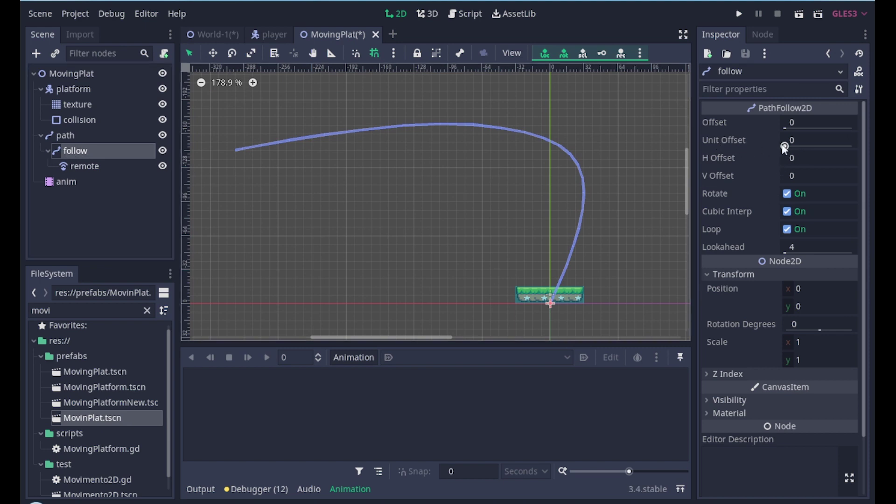
{"action": "mouse_move", "coordinate": [795, 148]}
{"action": "left_mouse_down"}
{"action": "mouse_move", "coordinate": [829, 144]}
{"action": "mouse_move", "coordinate": [801, 148]}
{"action": "left_mouse_up"}
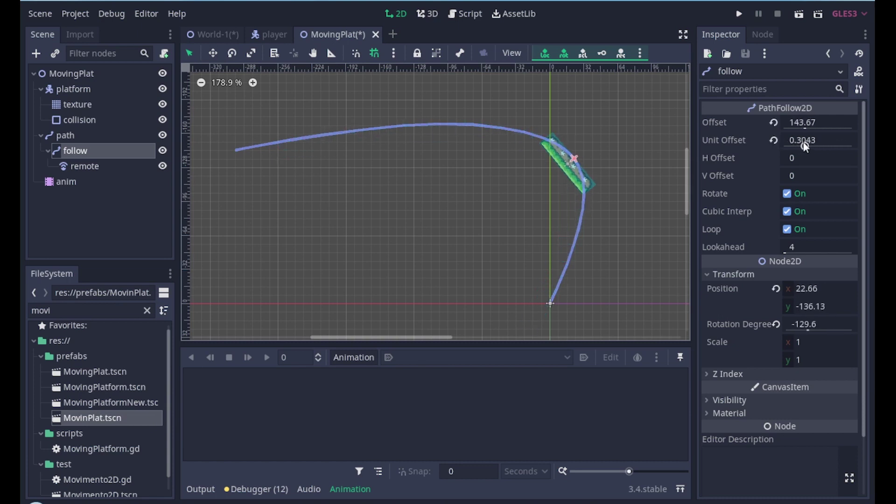
{"action": "left_click_drag", "start_coordinate": [800, 149], "coordinate": [742, 139]}
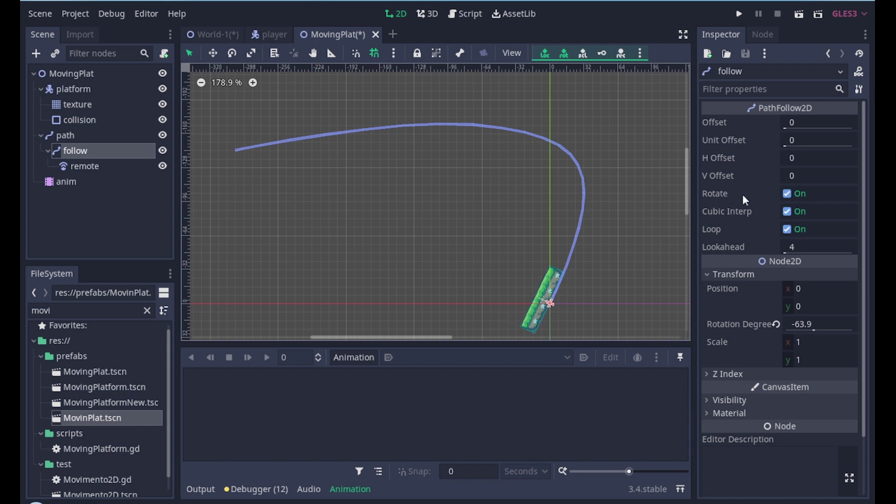
{"action": "left_click", "coordinate": [786, 194]}
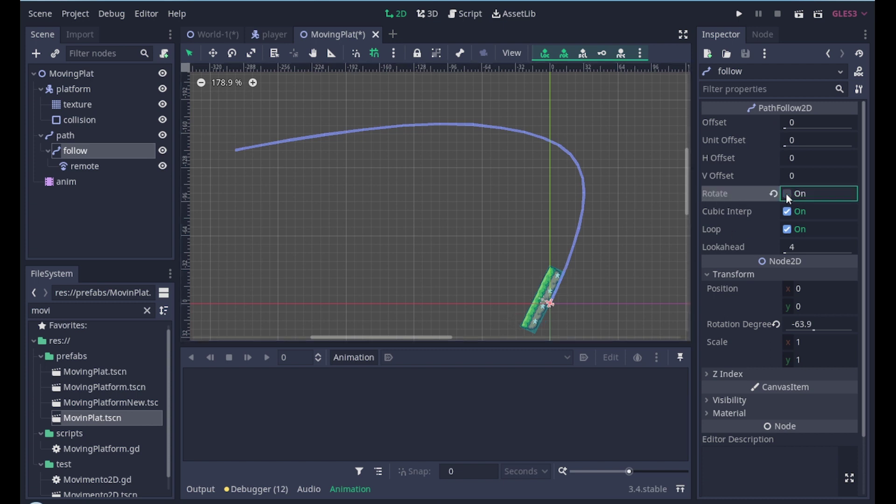
{"action": "left_click", "coordinate": [775, 324]}
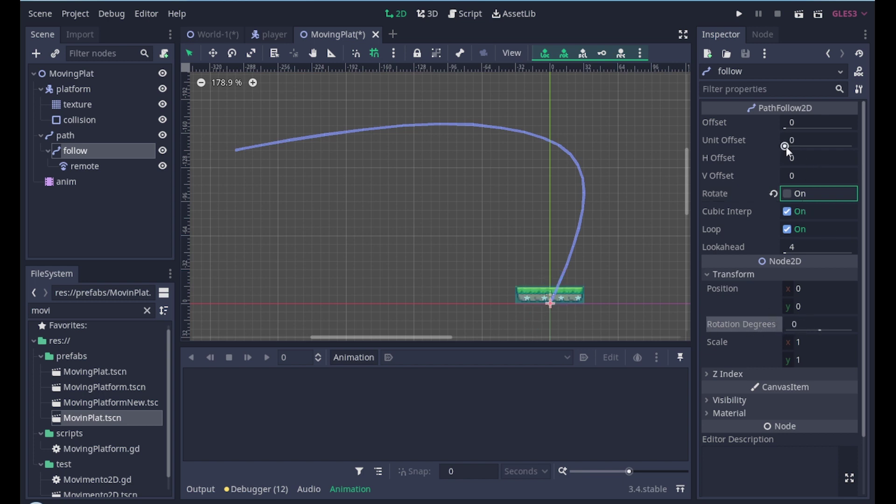
{"action": "mouse_move", "coordinate": [786, 146]}
{"action": "left_mouse_down"}
{"action": "mouse_move", "coordinate": [833, 147]}
{"action": "mouse_move", "coordinate": [765, 150]}
{"action": "left_mouse_up"}
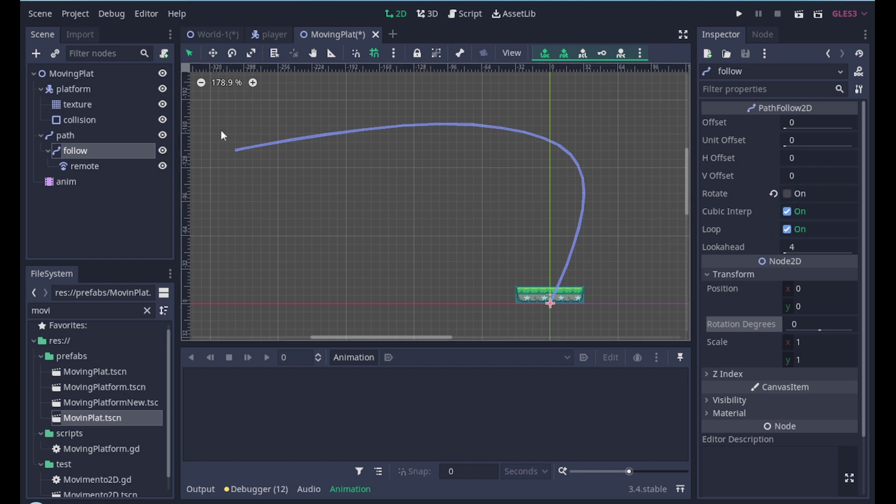
{"action": "left_click", "coordinate": [788, 230]}
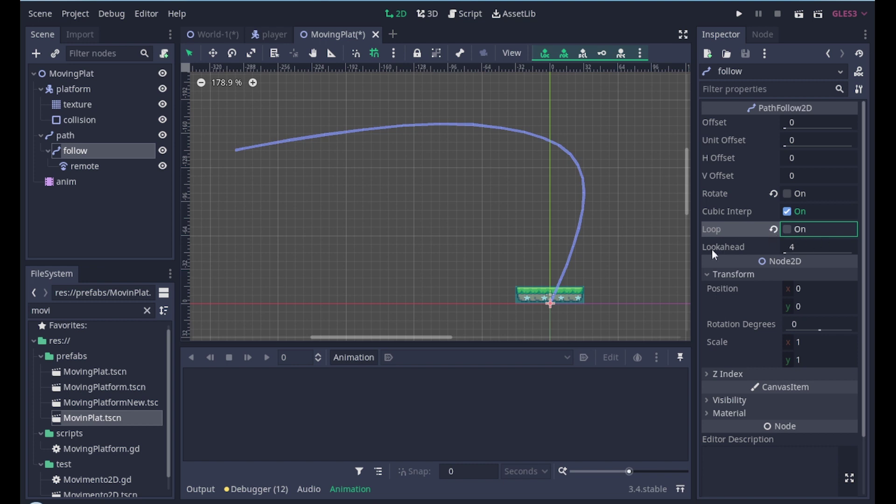
{"action": "left_click", "coordinate": [72, 184]}
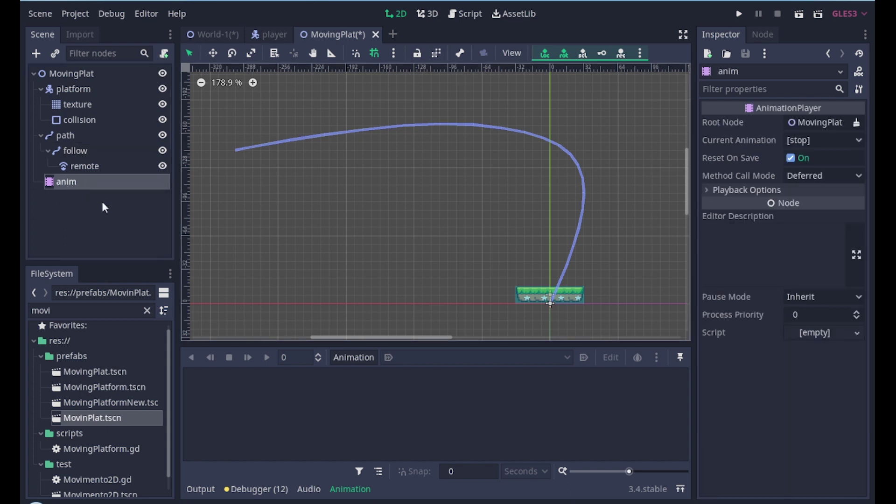
Step: Create a new animation named 'zigNzag' on the anim player
{"action": "left_click", "coordinate": [343, 357]}
{"action": "left_click", "coordinate": [355, 291]}
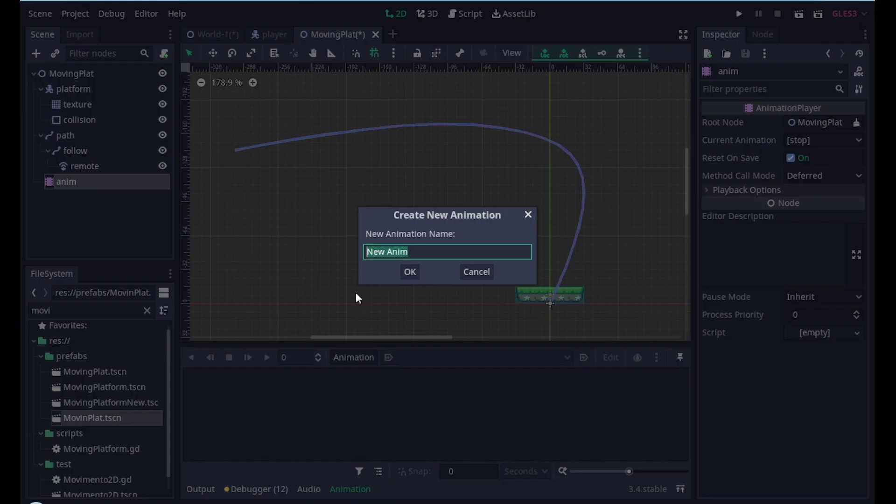
{"action": "type", "text": "zl"}
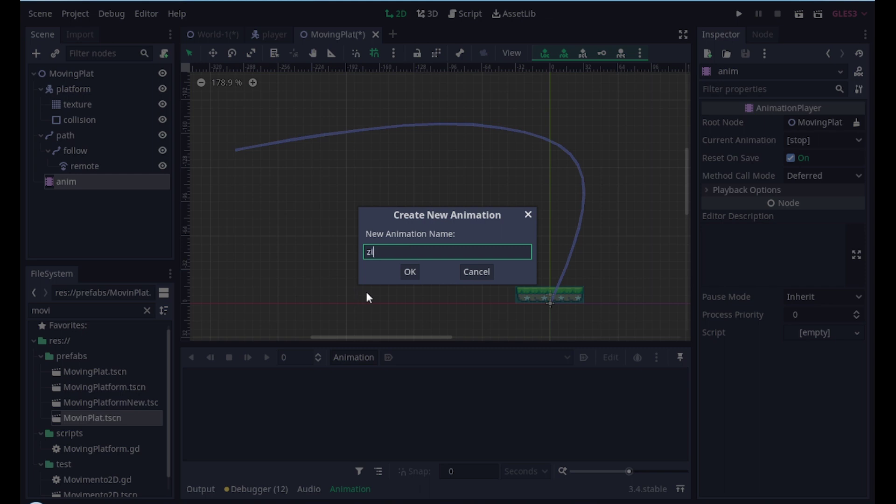
{"action": "type", "text": "gNZag"}
{"action": "key", "text": "Left"}
{"action": "key", "text": "Left"}
{"action": "key", "text": "BackSpace"}
{"action": "type", "text": "z"}
{"action": "left_click", "coordinate": [406, 273]}
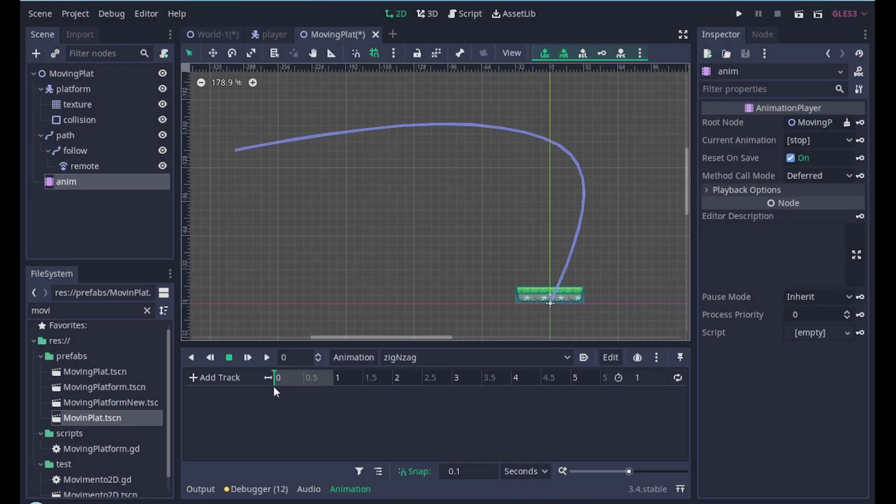
Step: Key follow's unit_offset from 0 to 1 at 0.5 s, then reset it to 0
{"action": "left_click_drag", "start_coordinate": [400, 344], "coordinate": [406, 298]}
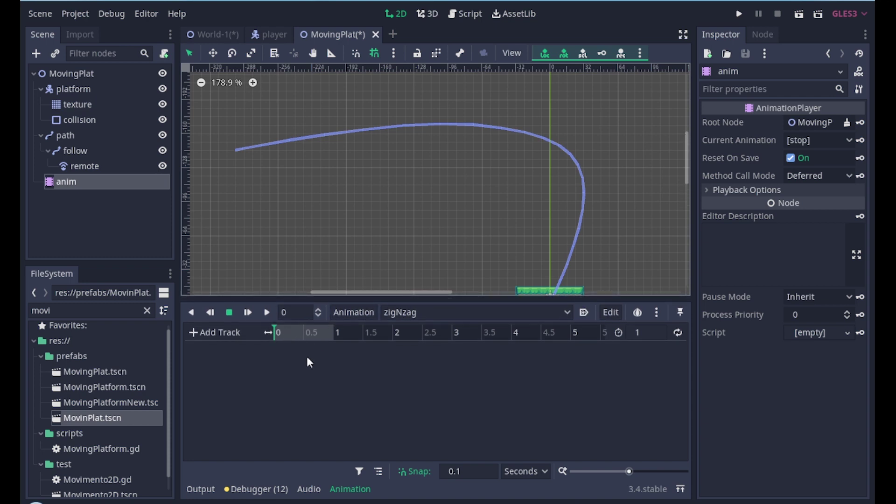
{"action": "left_click_drag", "start_coordinate": [630, 471], "coordinate": [633, 472]}
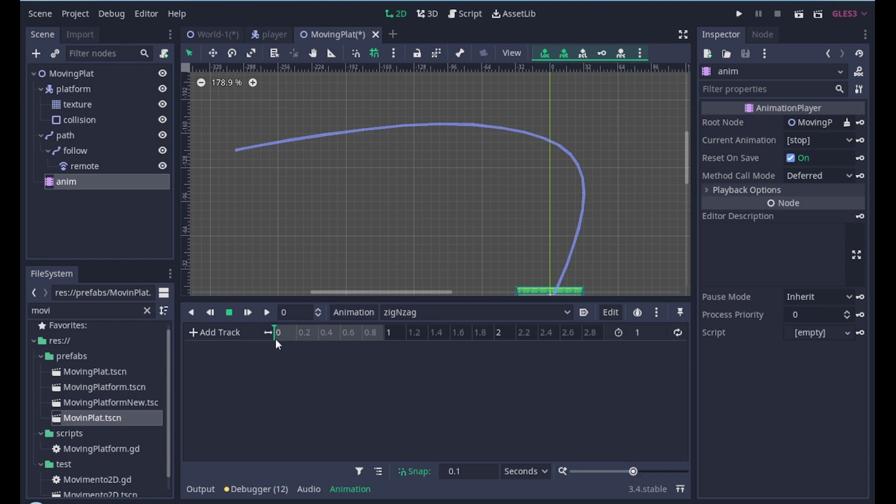
{"action": "left_click", "coordinate": [76, 151]}
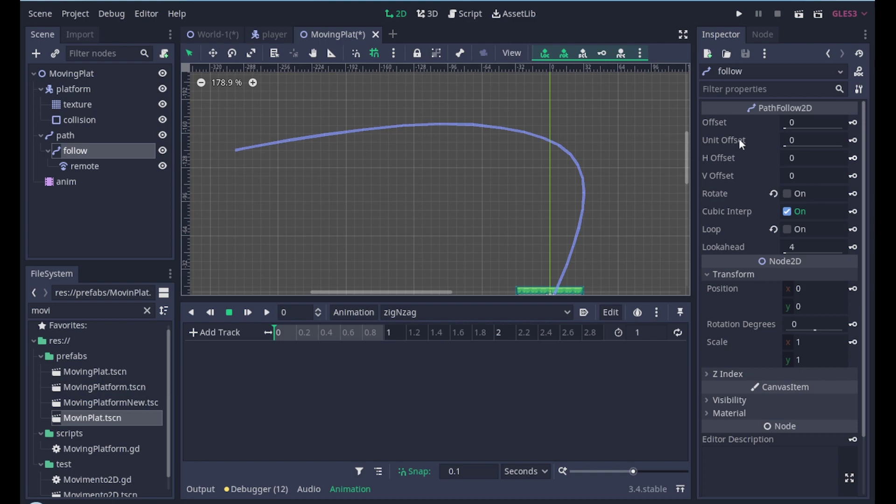
{"action": "left_click", "coordinate": [855, 139]}
{"action": "left_click", "coordinate": [411, 274]}
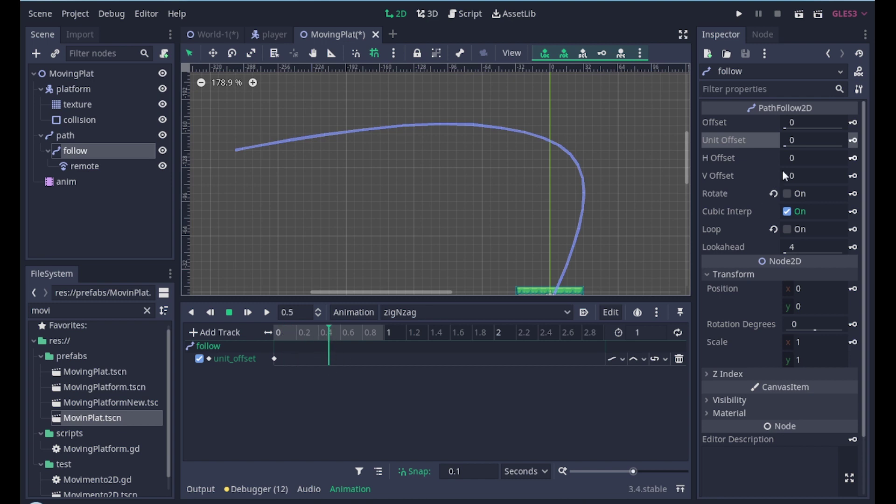
{"action": "left_click", "coordinate": [799, 143]}
{"action": "type", "text": "1"}
{"action": "key", "text": "Return"}
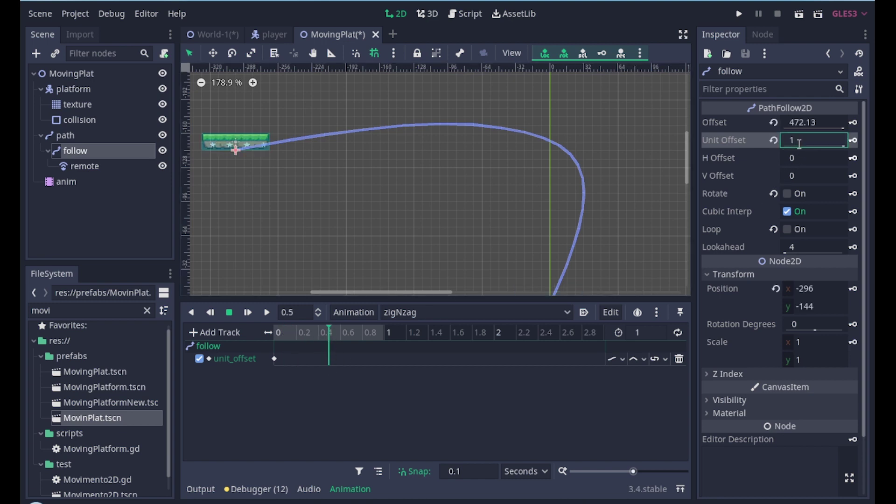
{"action": "left_click", "coordinate": [325, 354]}
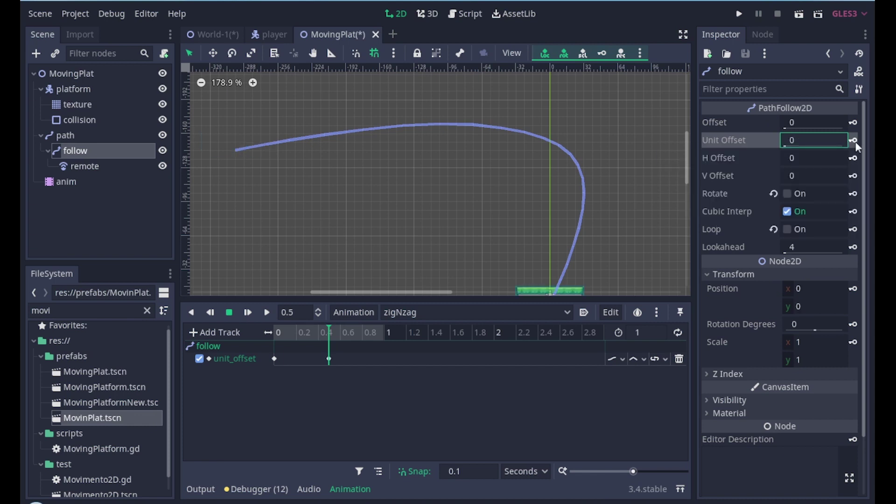
Step: Enable looping on zigNzag and preview the platform motion from the start
{"action": "left_click", "coordinate": [275, 333]}
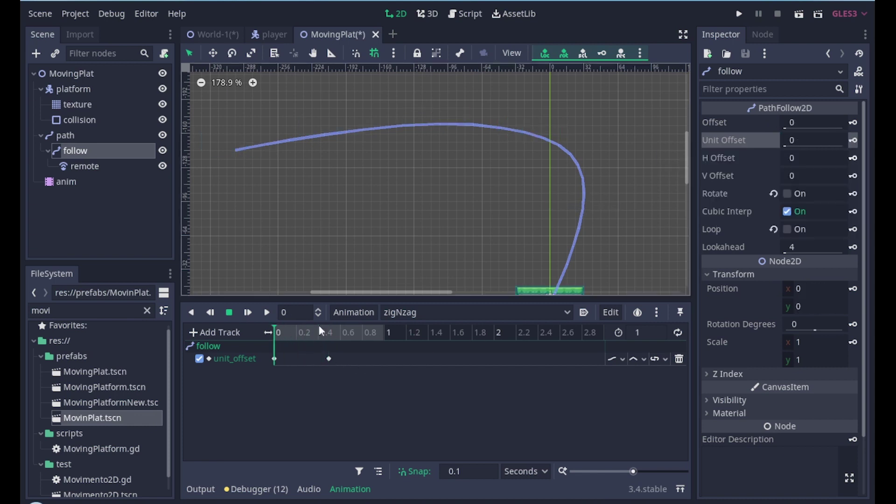
{"action": "left_click", "coordinate": [267, 313]}
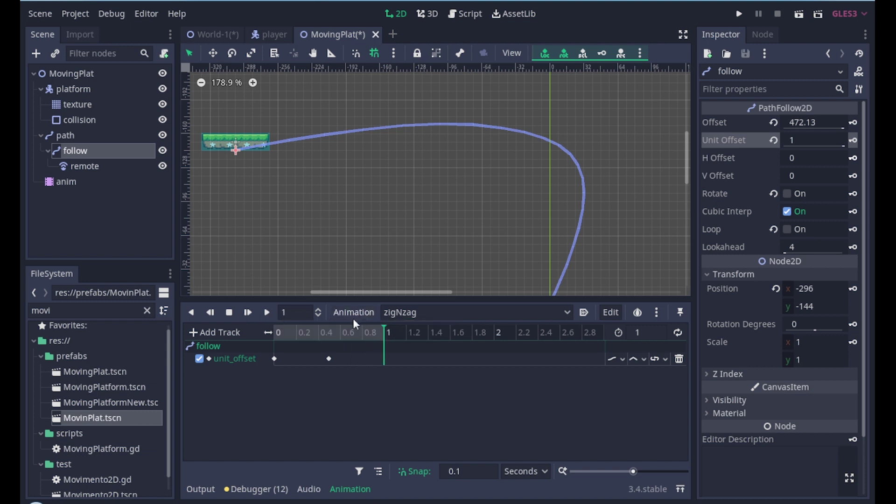
{"action": "left_click", "coordinate": [677, 332]}
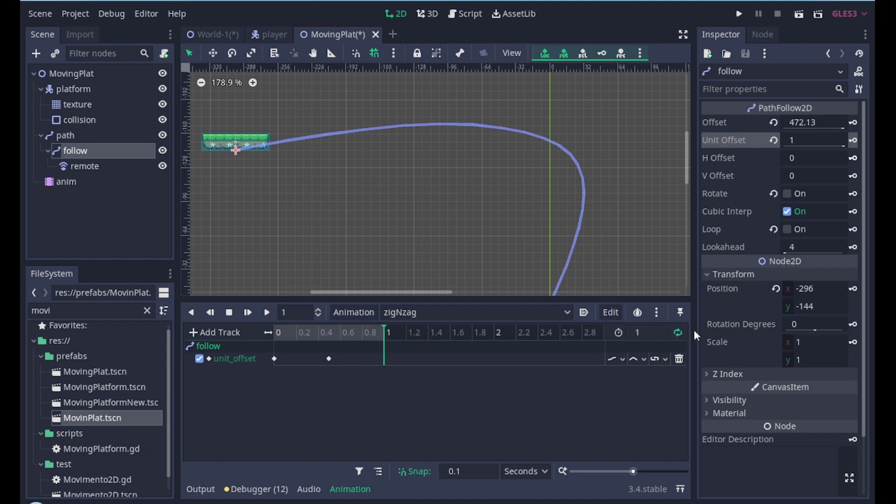
{"action": "left_click", "coordinate": [276, 333]}
{"action": "left_click", "coordinate": [267, 312]}
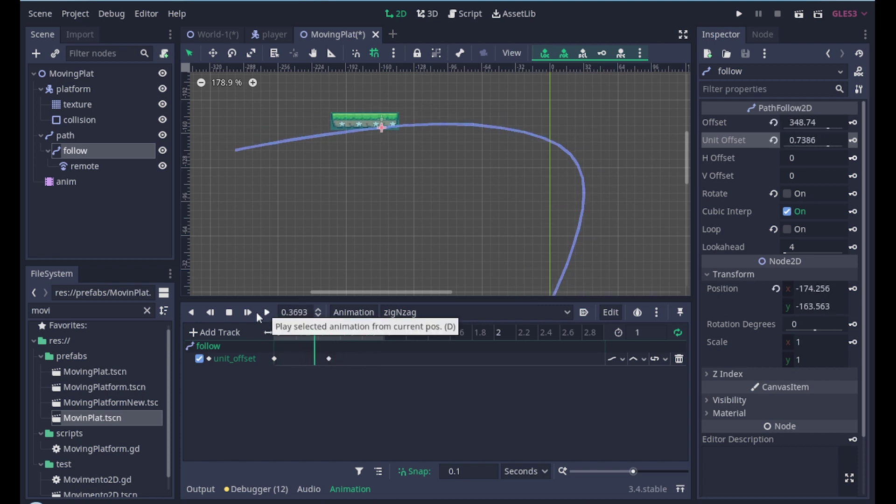
{"action": "left_click", "coordinate": [229, 312]}
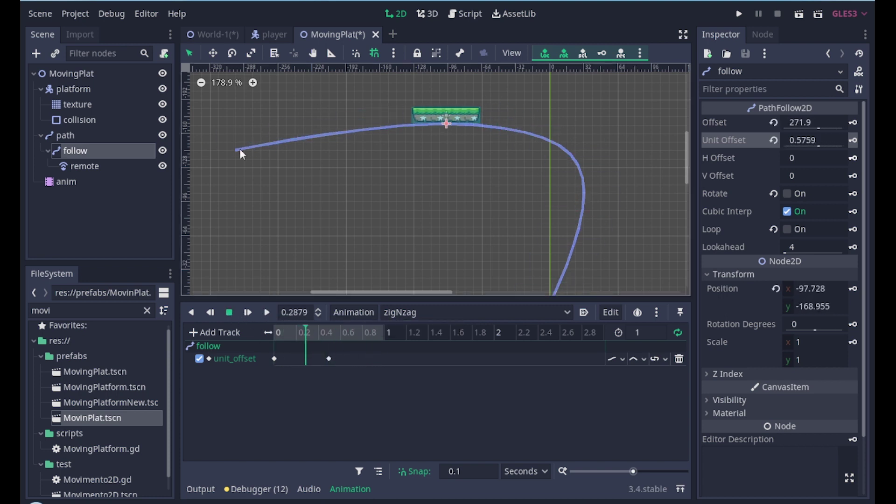
Step: Set the anim player's playback speed to 0.2 and preview the slower motion
{"action": "left_click", "coordinate": [71, 183]}
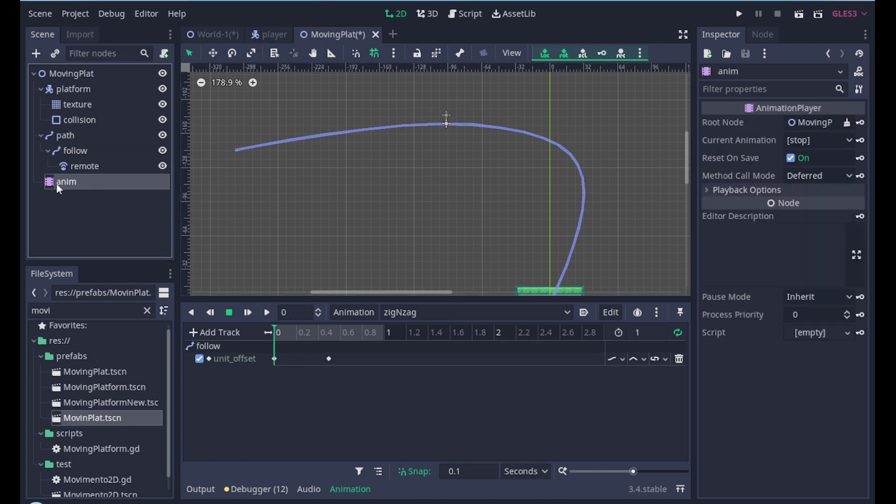
{"action": "left_click", "coordinate": [761, 190]}
{"action": "left_click", "coordinate": [799, 239]}
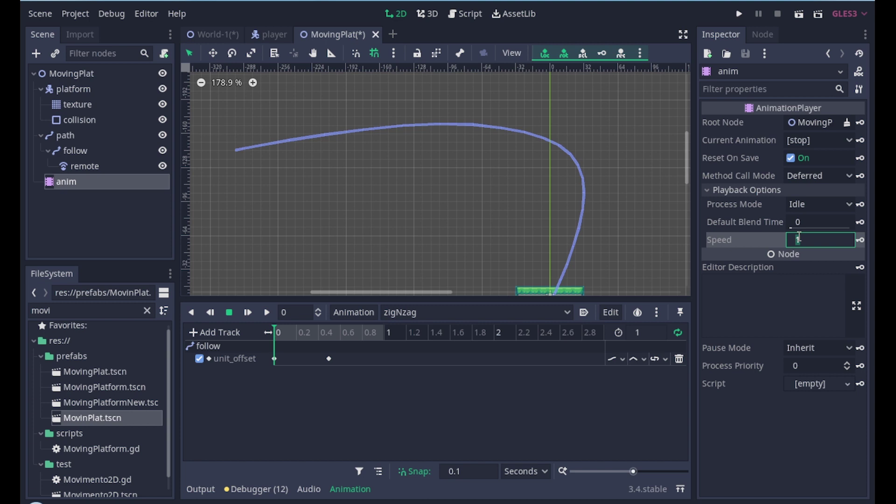
{"action": "type", "text": "0.2"}
{"action": "key", "text": "Return"}
{"action": "left_click", "coordinate": [267, 315]}
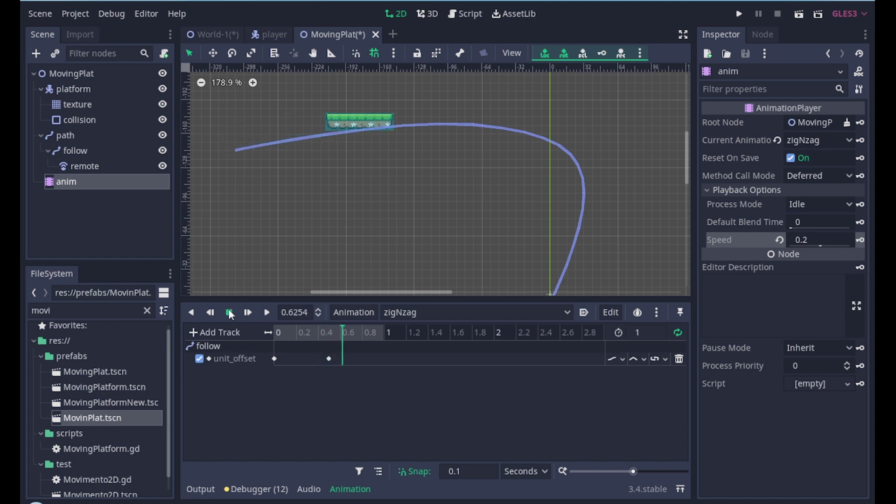
Step: Make zigNzag autoplay on load, set process mode to Physics, and save MovingPlat
{"action": "left_click", "coordinate": [582, 311]}
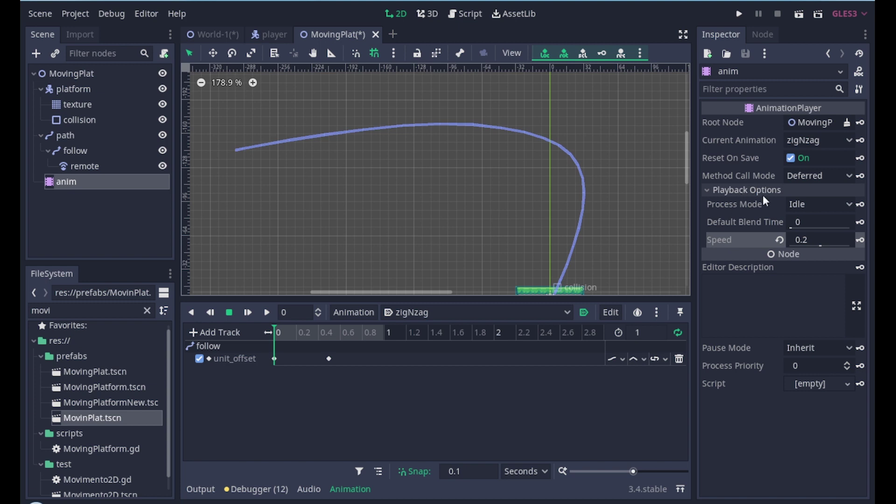
{"action": "left_click", "coordinate": [802, 206]}
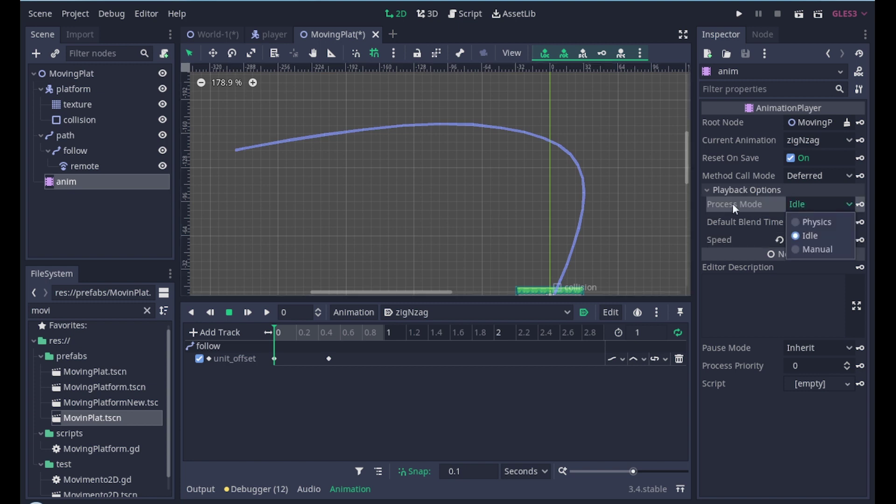
{"action": "left_click", "coordinate": [811, 221]}
{"action": "scroll", "coordinate": [584, 254], "scroll_direction": "down", "scroll_amount": 3}
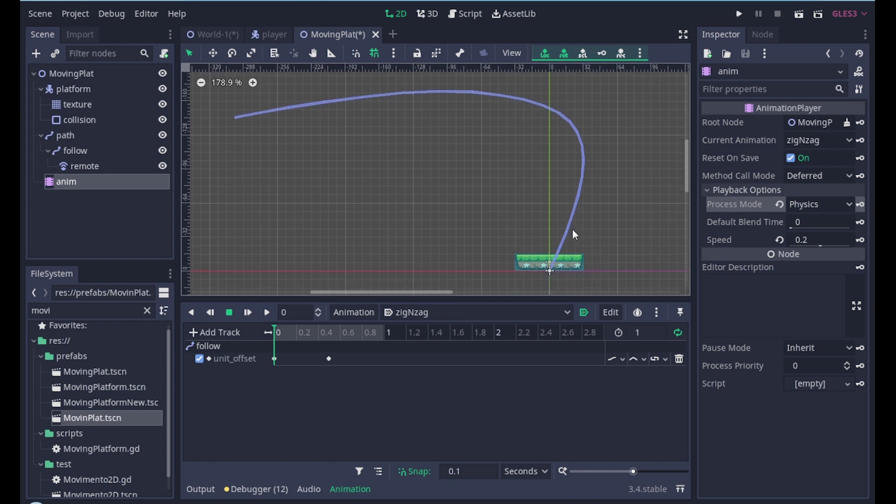
{"action": "key", "text": "ctrl+s"}
Step: Enable Sync To Physics on the platform body and Use Parent collision on the texture tilemap
{"action": "left_click", "coordinate": [84, 89]}
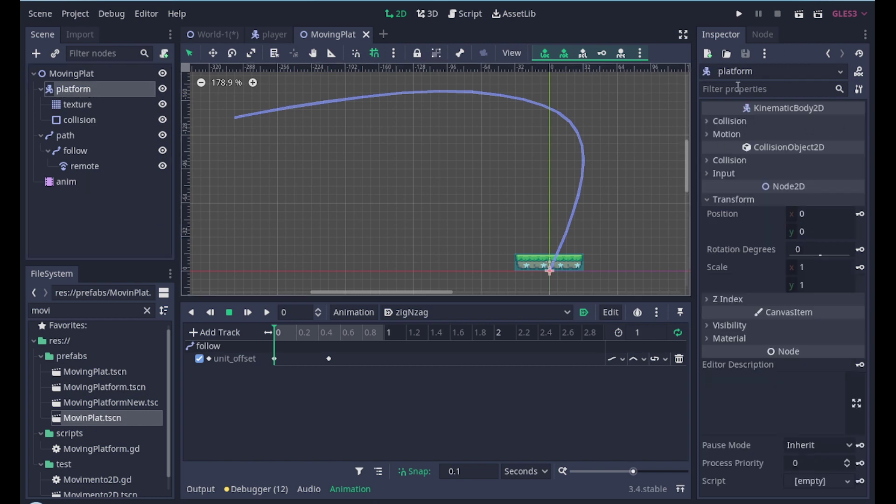
{"action": "left_click", "coordinate": [728, 134]}
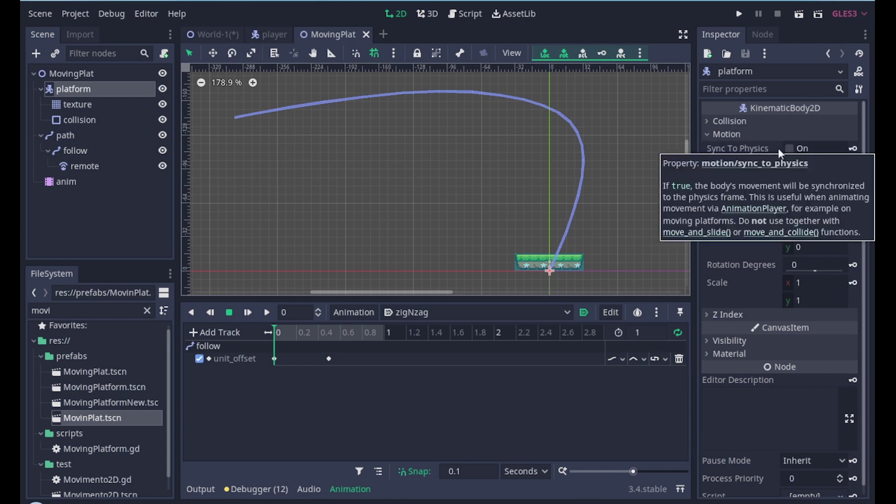
{"action": "left_click", "coordinate": [788, 149]}
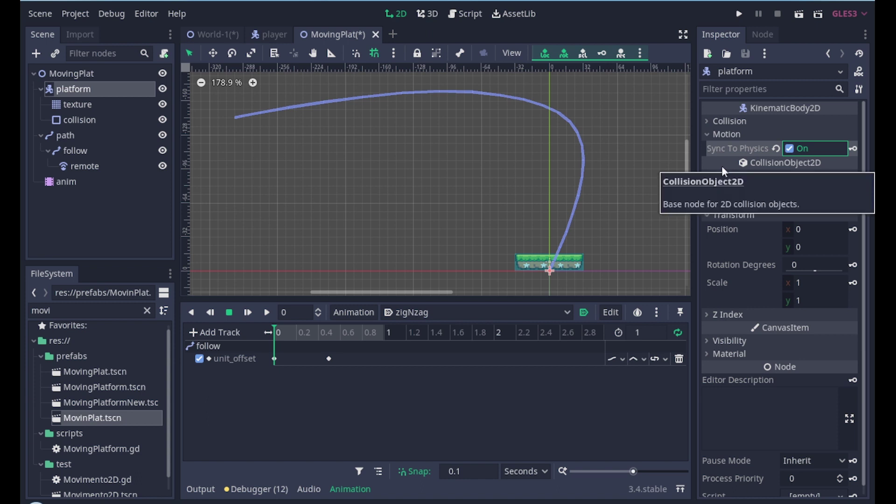
{"action": "left_click", "coordinate": [109, 105]}
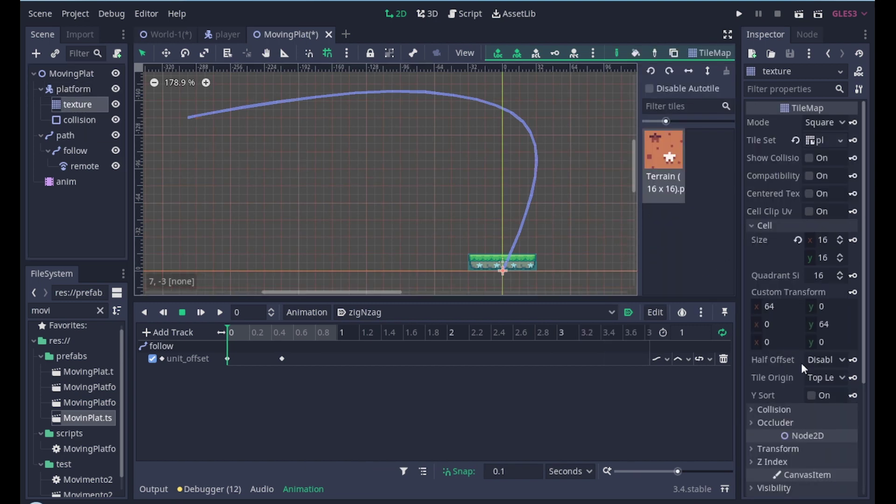
{"action": "left_click", "coordinate": [779, 410]}
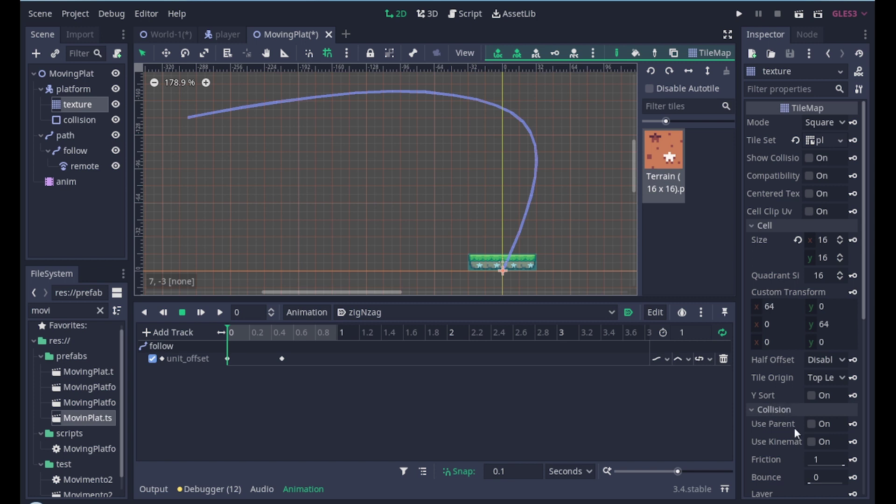
{"action": "left_click", "coordinate": [812, 425]}
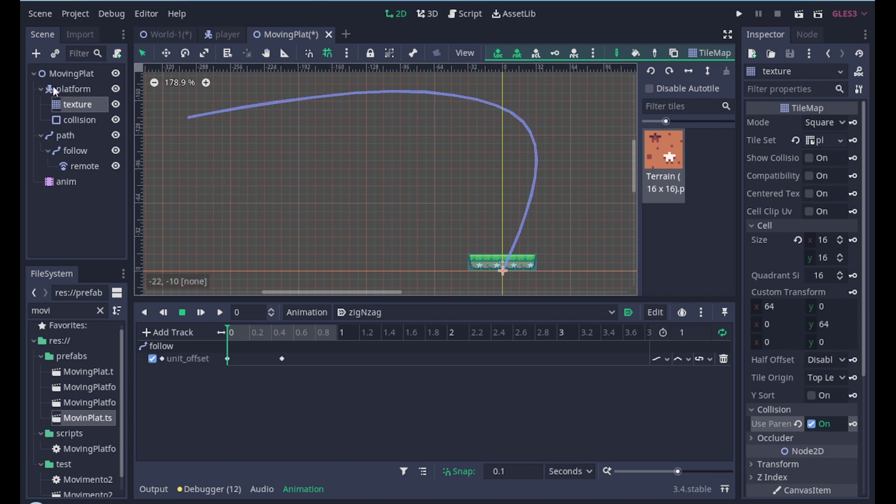
Step: Enable One Way Collision on the collision shape, save MovingPlat, and return to World-1
{"action": "left_click", "coordinate": [77, 120]}
{"action": "left_click", "coordinate": [795, 157]}
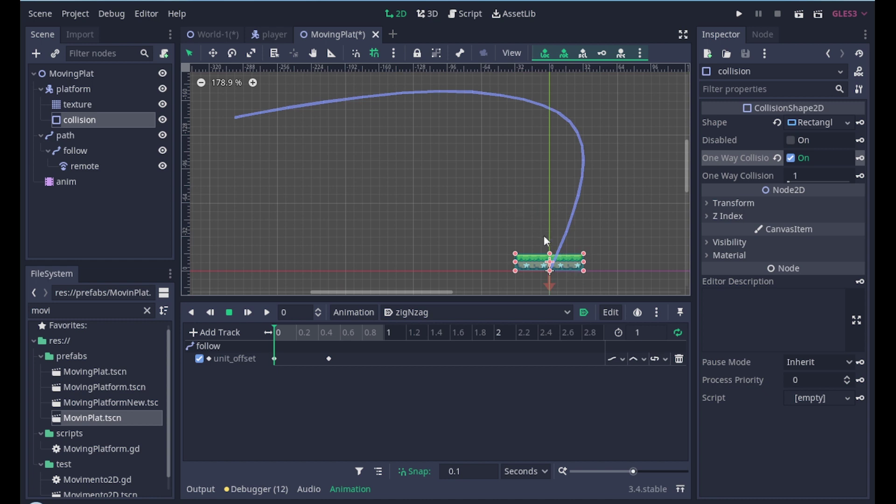
{"action": "key", "text": "ctrl+s"}
{"action": "left_click", "coordinate": [210, 40]}
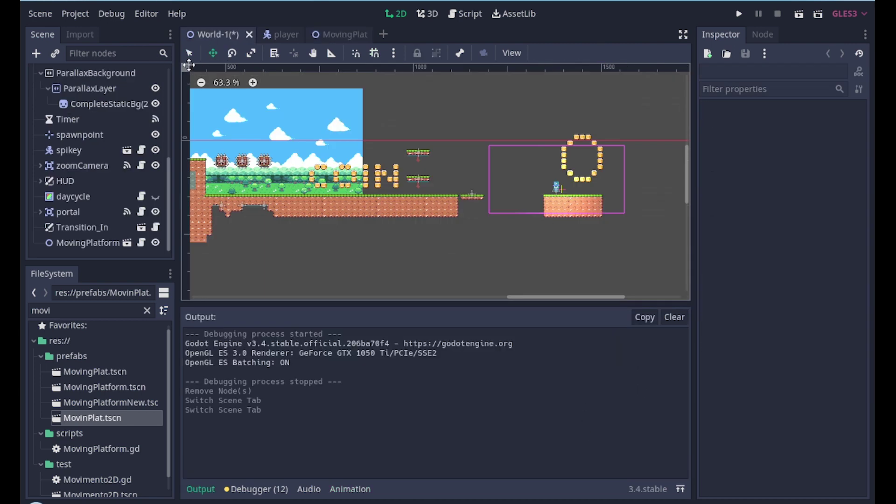
Step: Instance the MovingPlat scene as a child of the World-1 root
{"action": "scroll", "coordinate": [94, 126], "scroll_direction": "up", "scroll_amount": 6}
{"action": "left_click", "coordinate": [74, 75]}
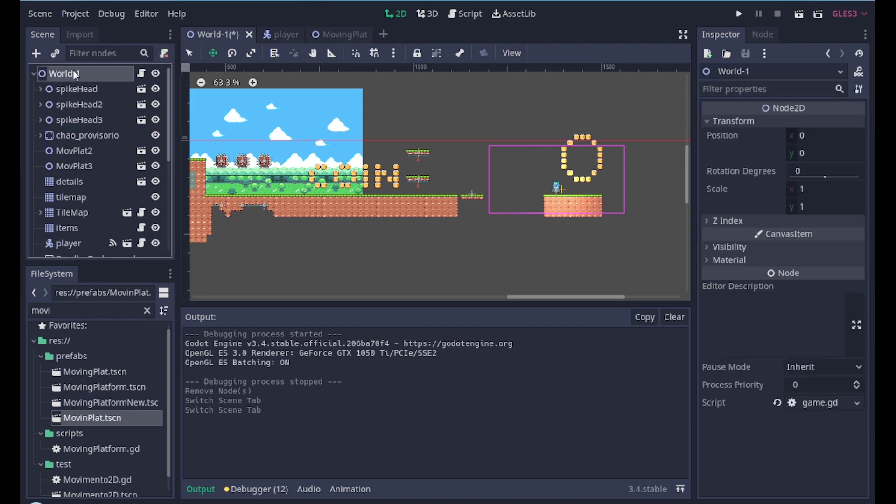
{"action": "left_click", "coordinate": [54, 54]}
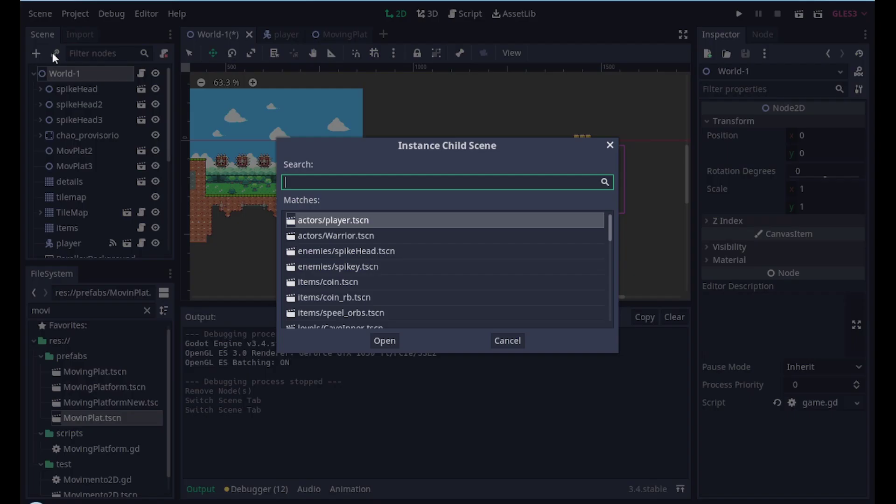
{"action": "type", "text": "movi"}
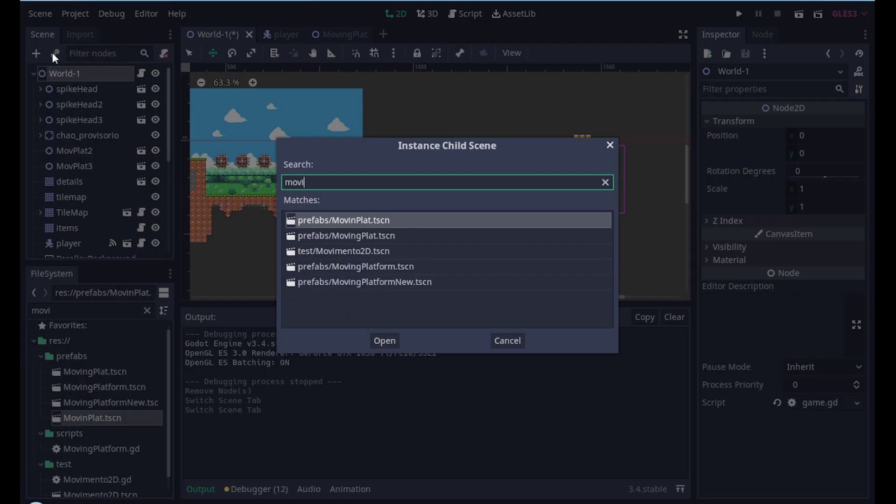
{"action": "double_click", "coordinate": [392, 235]}
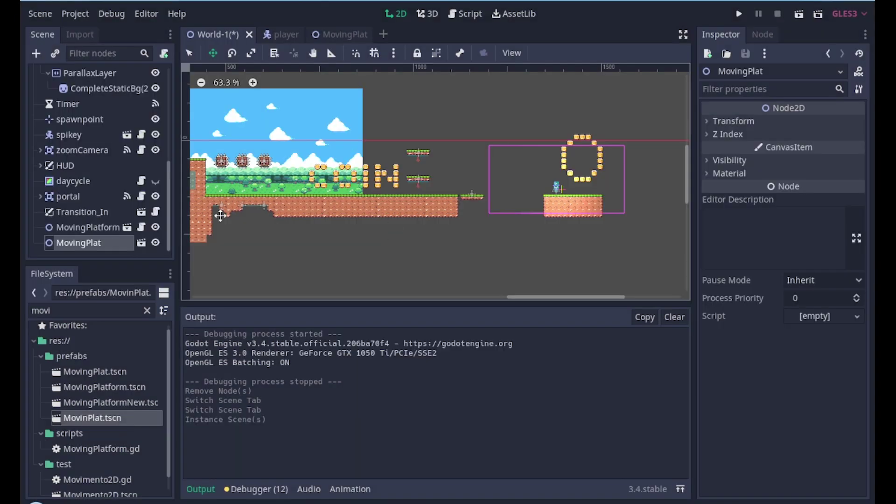
Step: Place the MovingPlat on the ground block beside the coin ring and run the level
{"action": "key", "text": "f"}
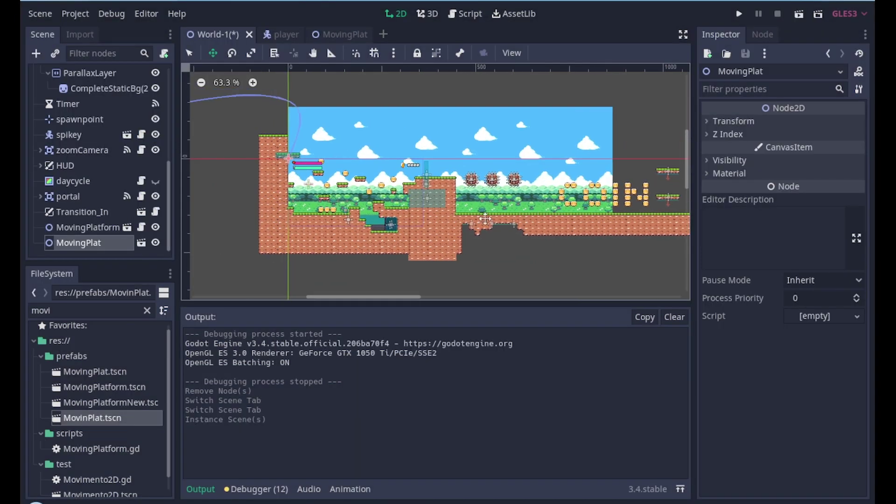
{"action": "left_click_drag", "start_coordinate": [283, 114], "coordinate": [460, 142]}
{"action": "middle_click_drag", "start_coordinate": [467, 187], "coordinate": [328, 164]}
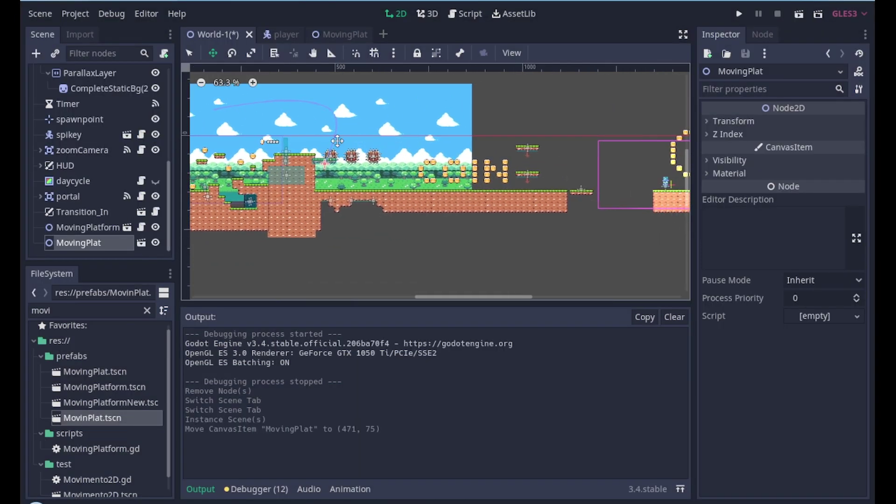
{"action": "left_click_drag", "start_coordinate": [327, 154], "coordinate": [600, 176]}
{"action": "middle_click_drag", "start_coordinate": [600, 176], "coordinate": [380, 166]}
{"action": "left_click_drag", "start_coordinate": [434, 205], "coordinate": [479, 189]}
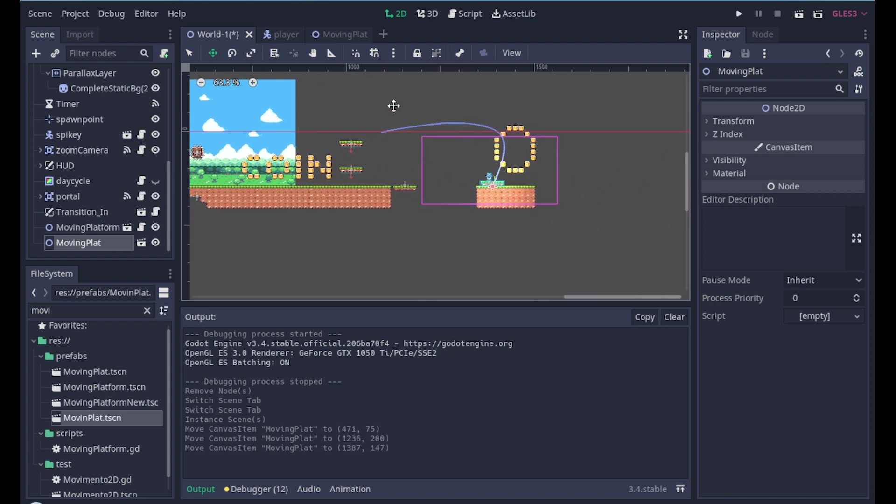
{"action": "scroll", "coordinate": [542, 175], "scroll_direction": "up", "scroll_amount": 4}
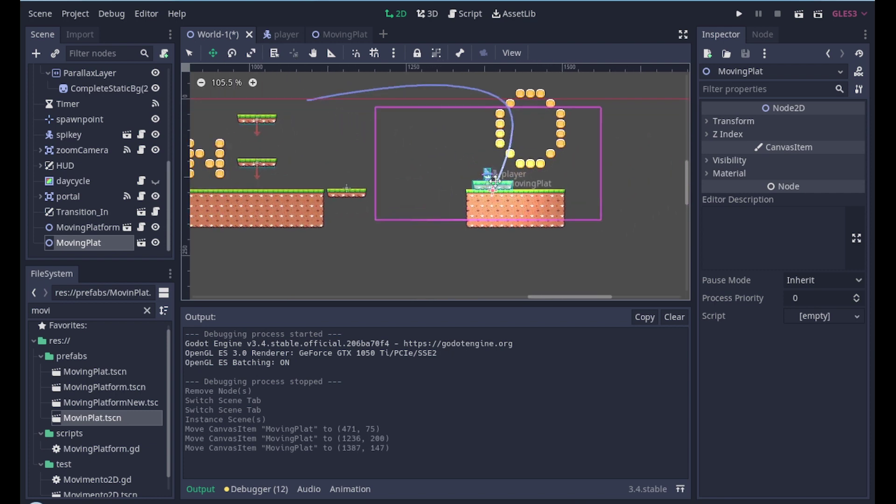
{"action": "left_click_drag", "start_coordinate": [542, 175], "coordinate": [552, 174]}
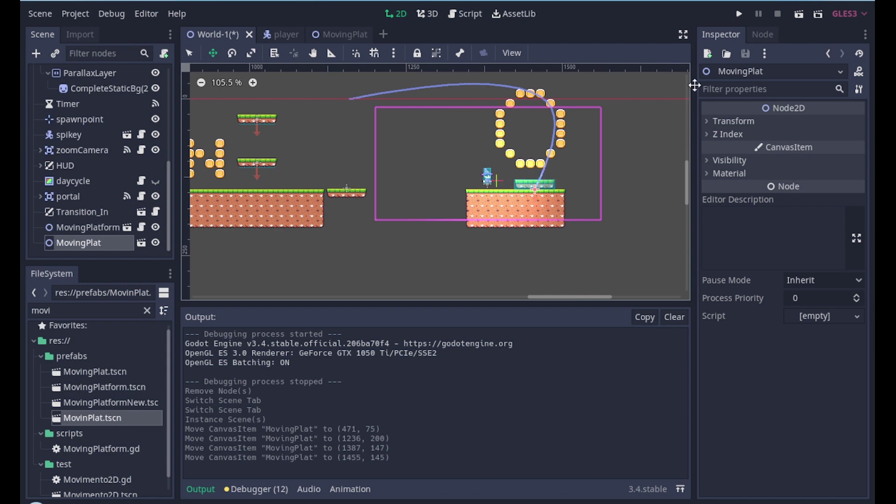
{"action": "left_click", "coordinate": [795, 15]}
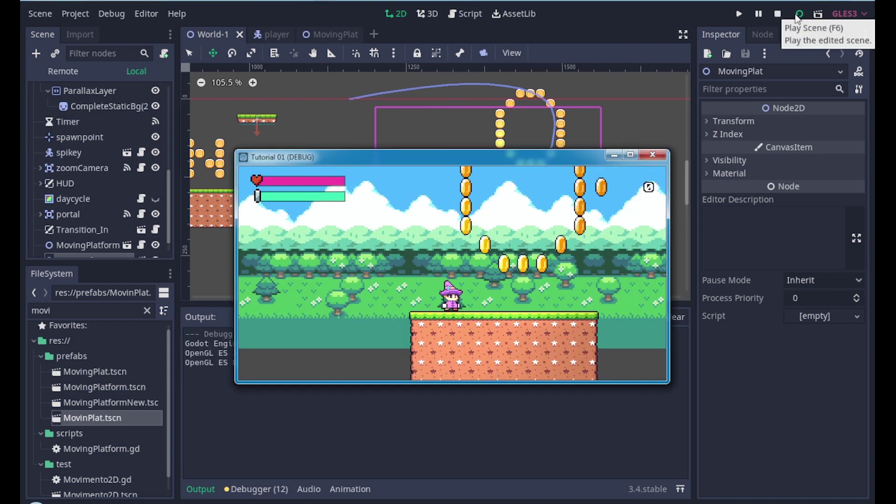
Step: Play-test by jumping onto and off the moving platform, then stop the game
{"action": "key", "text": "Right"}
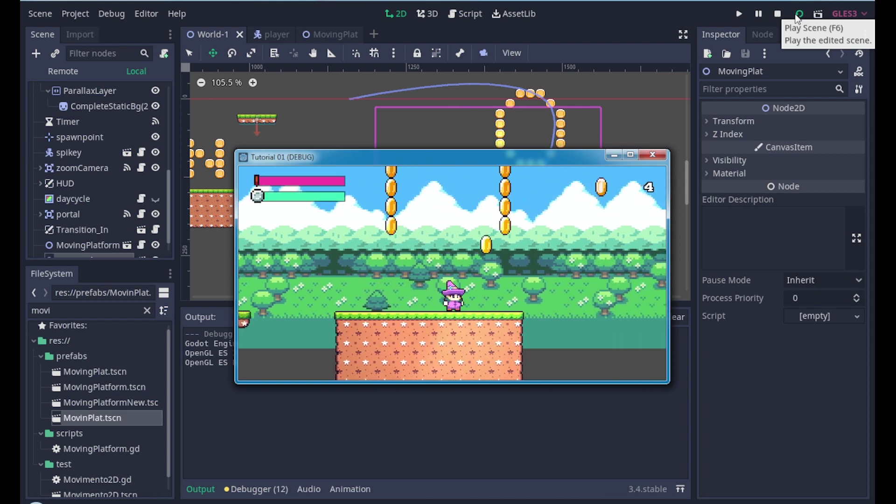
{"action": "key", "text": "Up"}
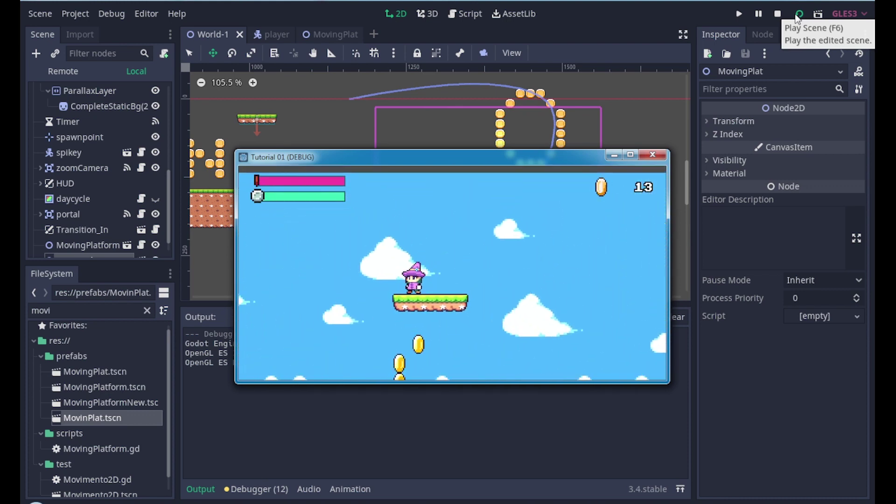
{"action": "key", "text": "Up"}
{"action": "key", "text": "Right"}
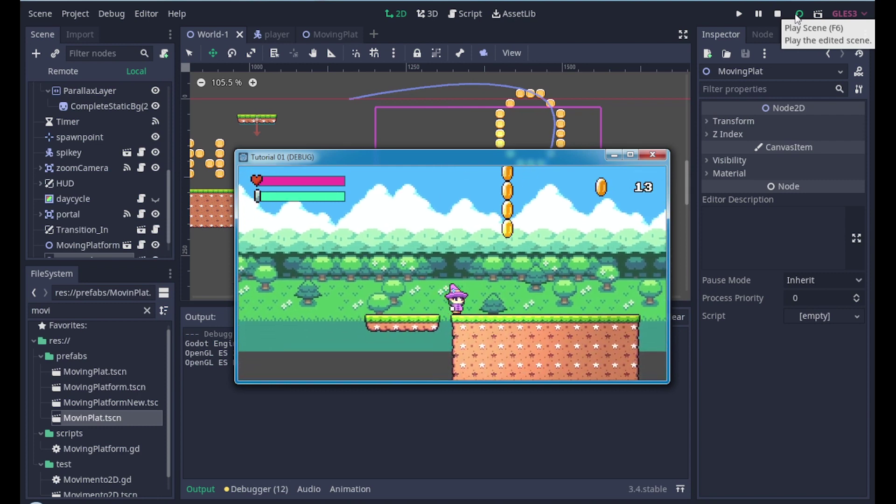
{"action": "key", "text": "Up"}
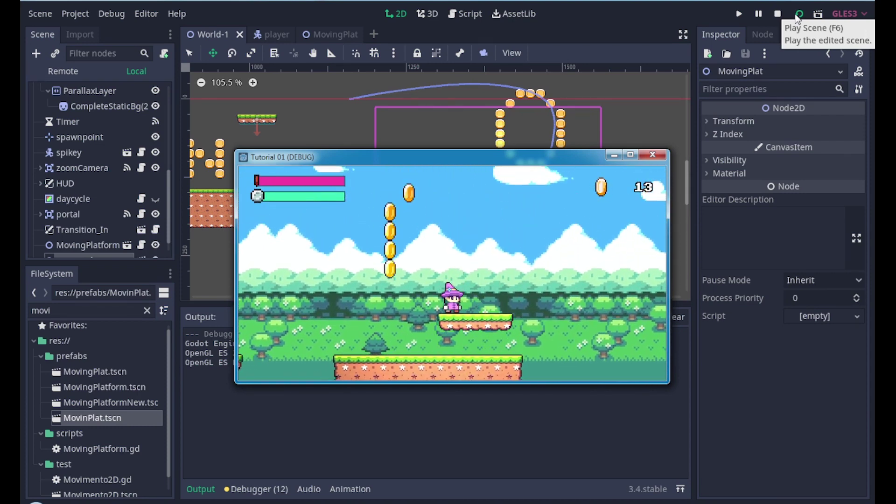
{"action": "left_click", "coordinate": [652, 154]}
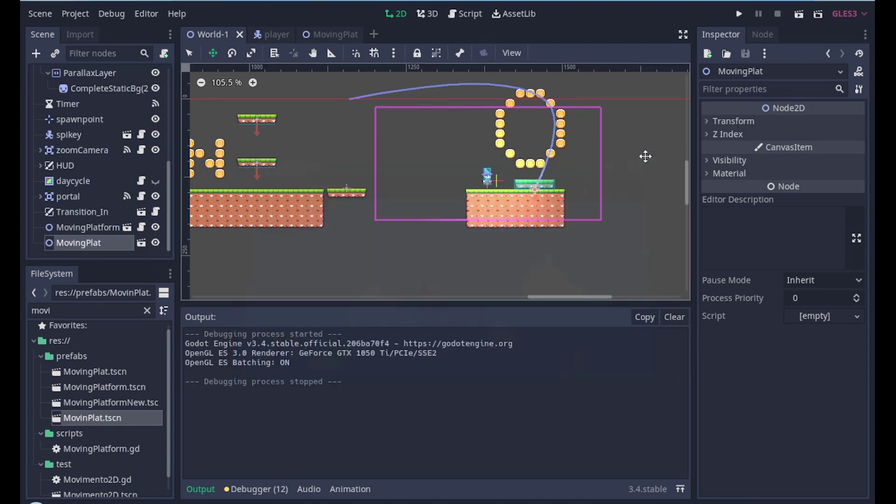
Step: Move the MovingPlat node higher in the scene tree and re-test riding the platform
{"action": "mouse_move", "coordinate": [83, 244]}
{"action": "left_mouse_down"}
{"action": "mouse_move", "coordinate": [86, 120]}
{"action": "mouse_move", "coordinate": [65, 236]}
{"action": "left_mouse_up"}
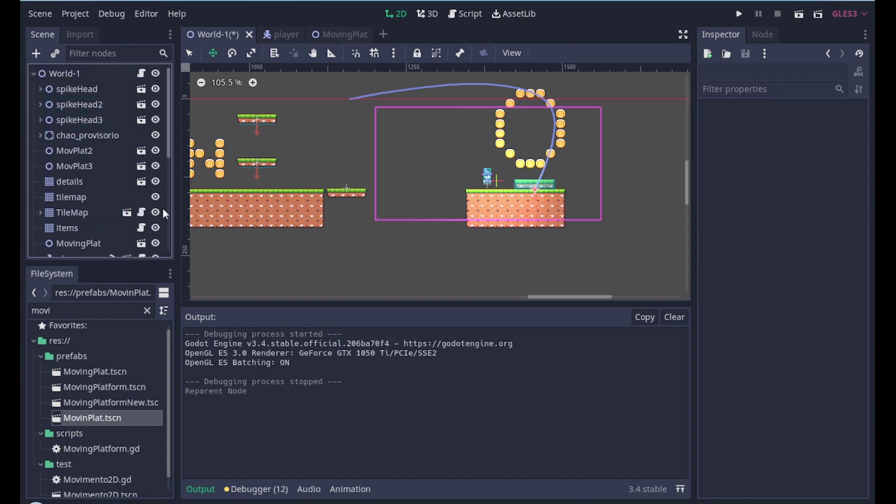
{"action": "left_click", "coordinate": [797, 15]}
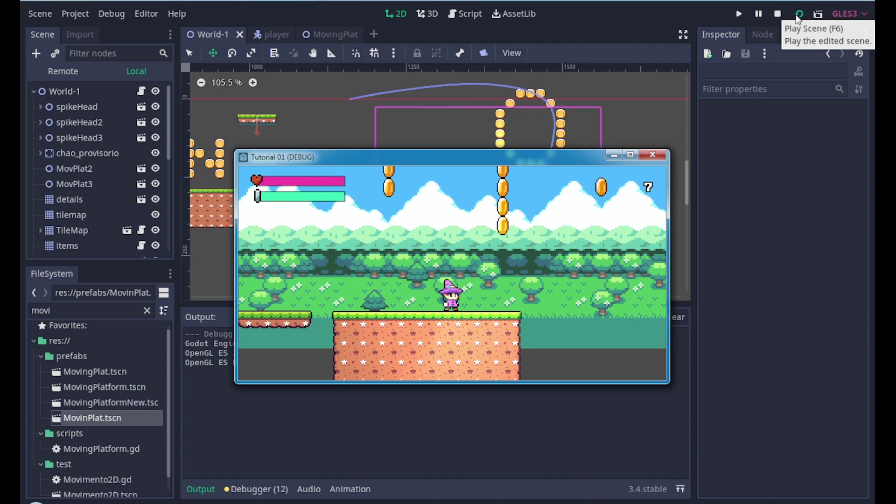
{"action": "key", "text": "space"}
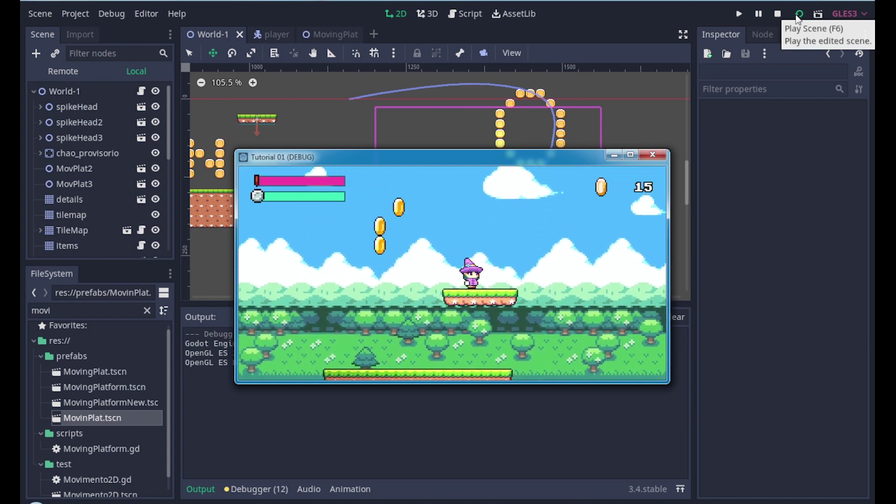
{"action": "left_click", "coordinate": [653, 155]}
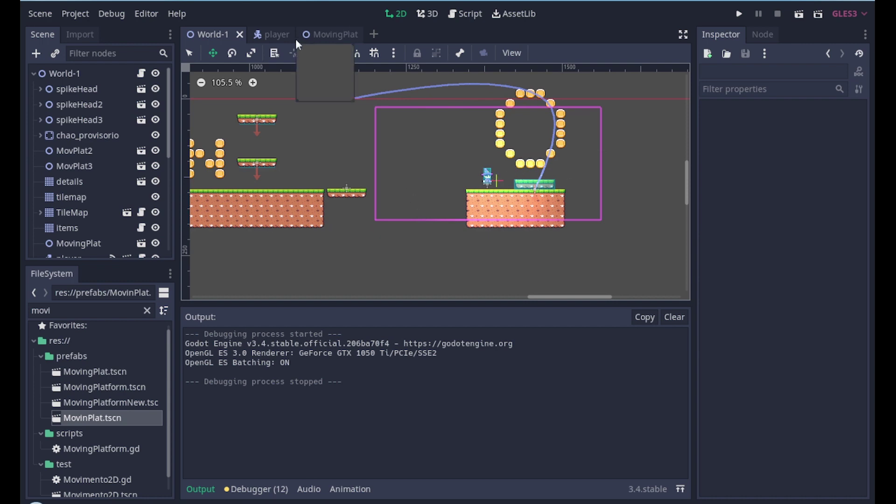
Step: Open player.gd and declare 'var is_jumping := false' below line 16
{"action": "left_click", "coordinate": [274, 37]}
{"action": "left_click", "coordinate": [471, 14]}
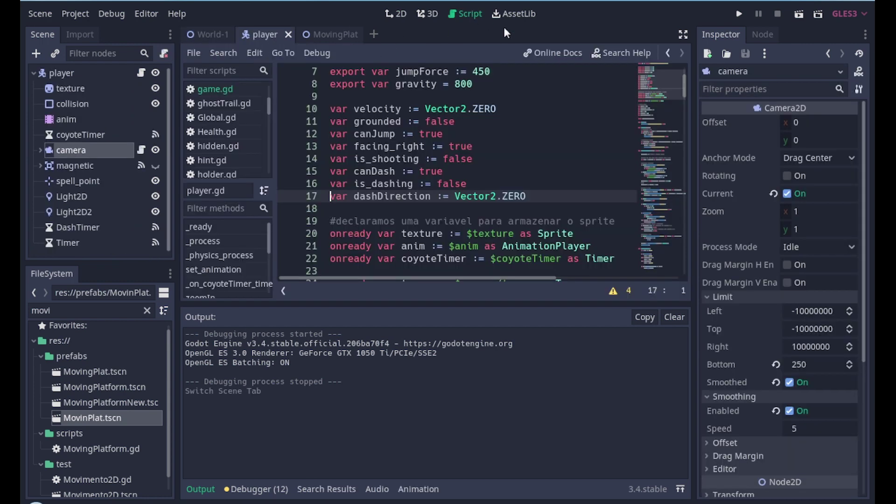
{"action": "left_click", "coordinate": [682, 35]}
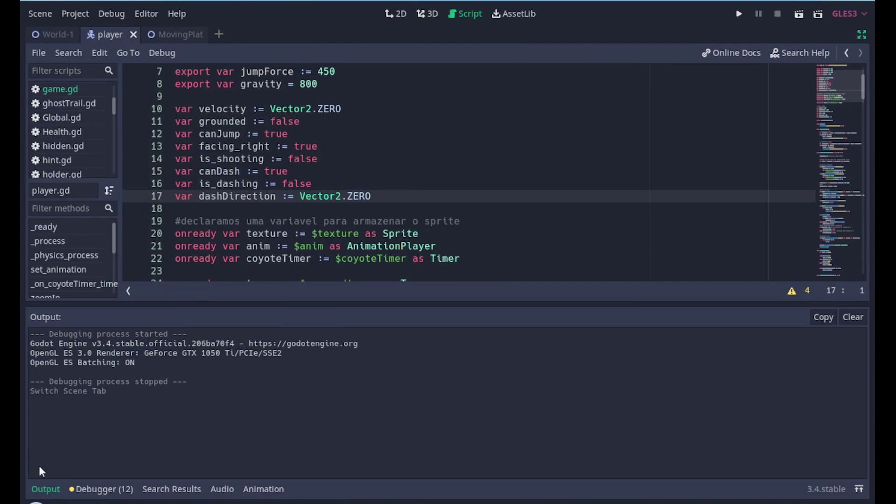
{"action": "left_click", "coordinate": [51, 492]}
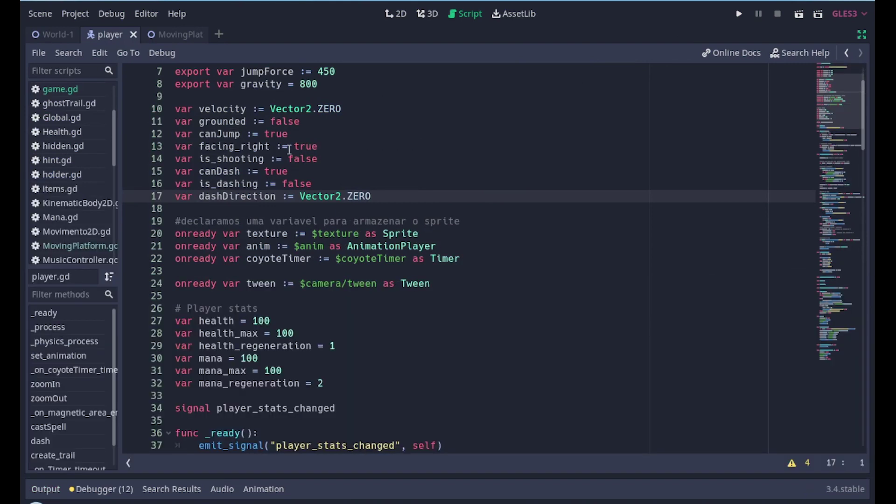
{"action": "left_click", "coordinate": [323, 183]}
{"action": "key", "text": "Return"}
{"action": "type", "text": "va"}
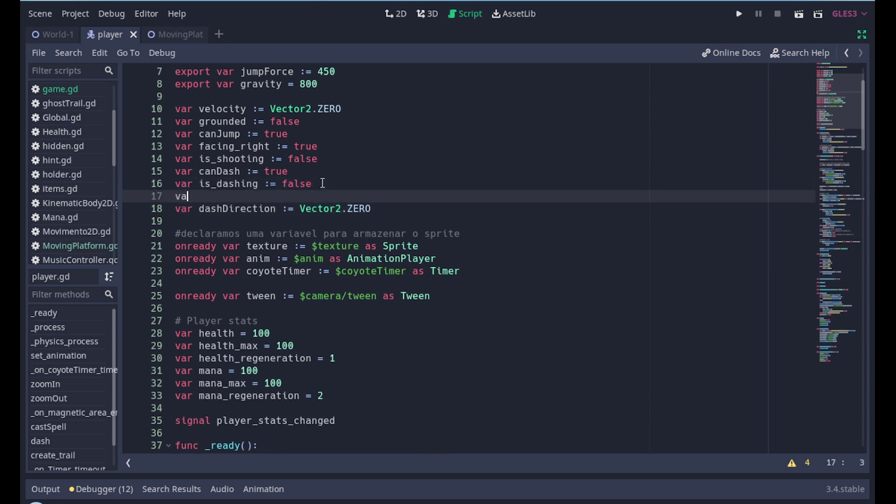
{"action": "type", "text": "r is_j"}
{"action": "type", "text": "umping "}
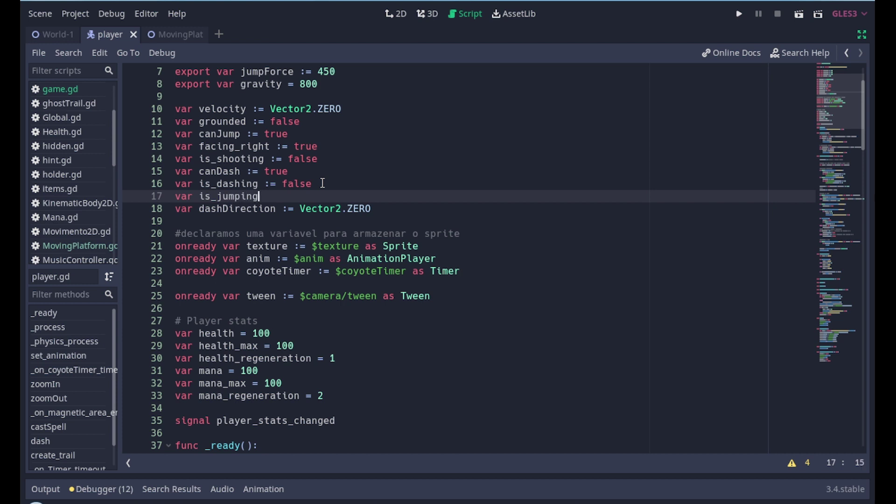
{"action": "type", "text": ":="}
{"action": "key", "text": "BackSpace"}
{"action": "type", "text": "= fal"}
{"action": "type", "text": "se"}
Step: Add 'is_jumping = true' after the jumpForce line in the jump branch
{"action": "scroll", "coordinate": [424, 301], "scroll_direction": "down", "scroll_amount": 7}
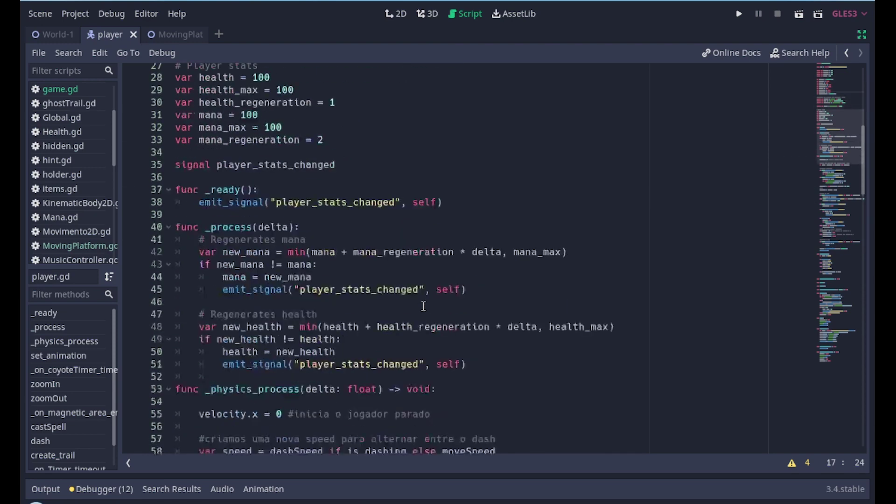
{"action": "scroll", "coordinate": [417, 287], "scroll_direction": "down", "scroll_amount": 3}
{"action": "scroll", "coordinate": [413, 277], "scroll_direction": "down", "scroll_amount": 3}
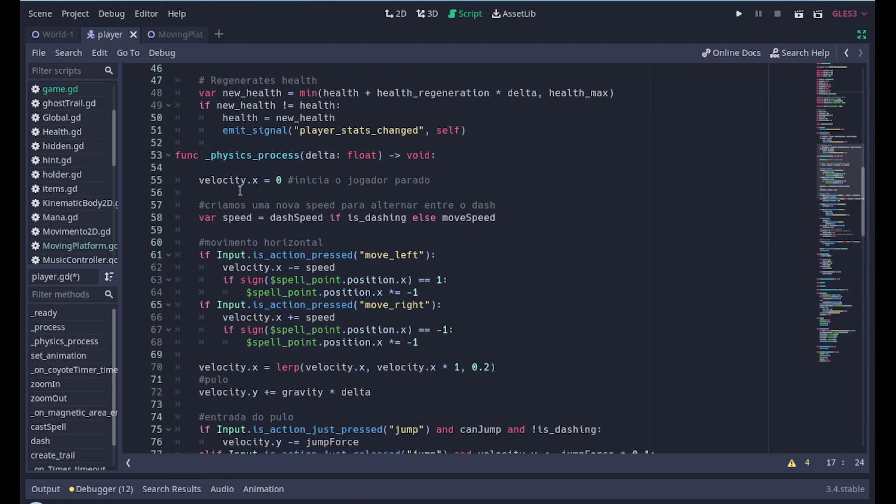
{"action": "scroll", "coordinate": [270, 224], "scroll_direction": "down", "scroll_amount": 2}
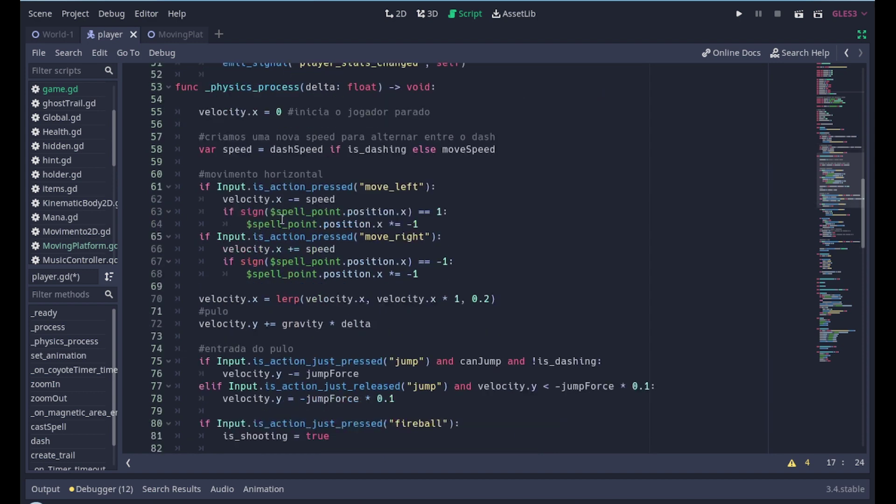
{"action": "scroll", "coordinate": [326, 269], "scroll_direction": "down", "scroll_amount": 2}
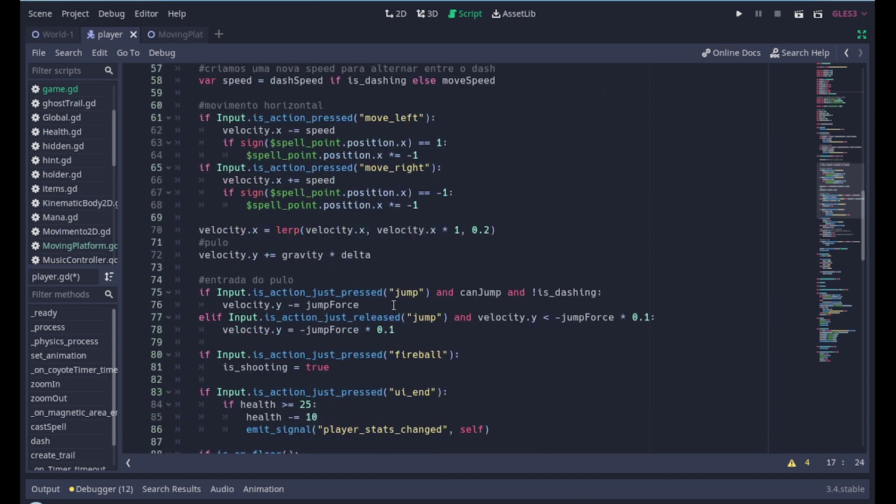
{"action": "left_click", "coordinate": [366, 306]}
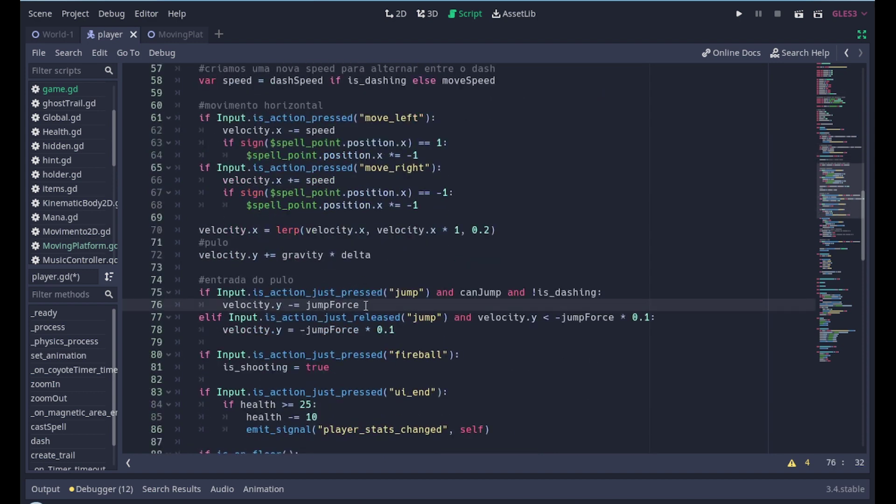
{"action": "key", "text": "Return"}
{"action": "type", "text": "is"}
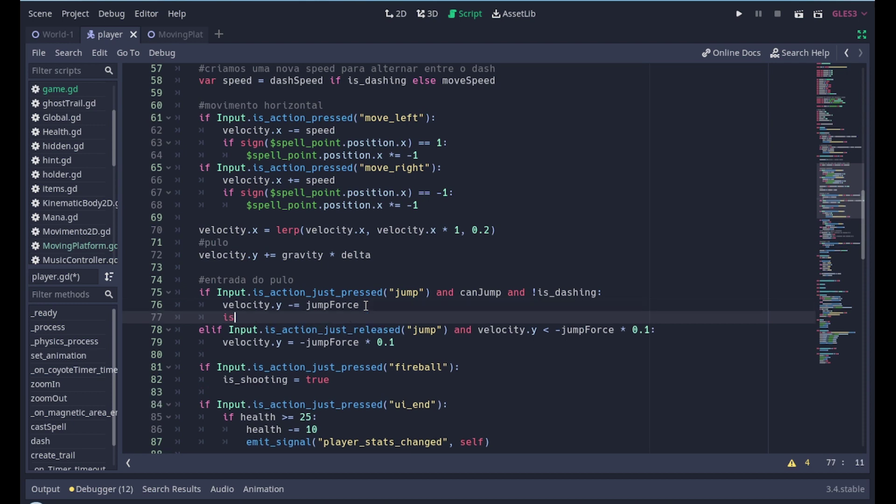
{"action": "type", "text": "_ju"}
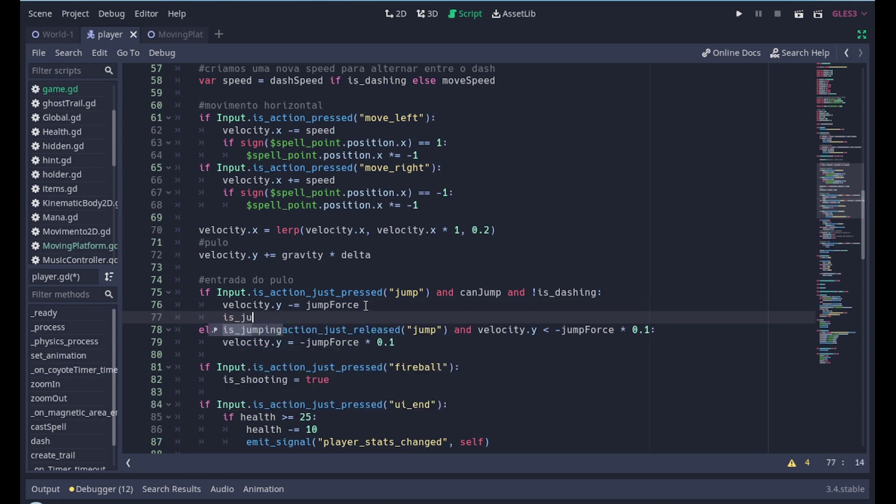
{"action": "key", "text": "Return"}
{"action": "type", "text": "= true"}
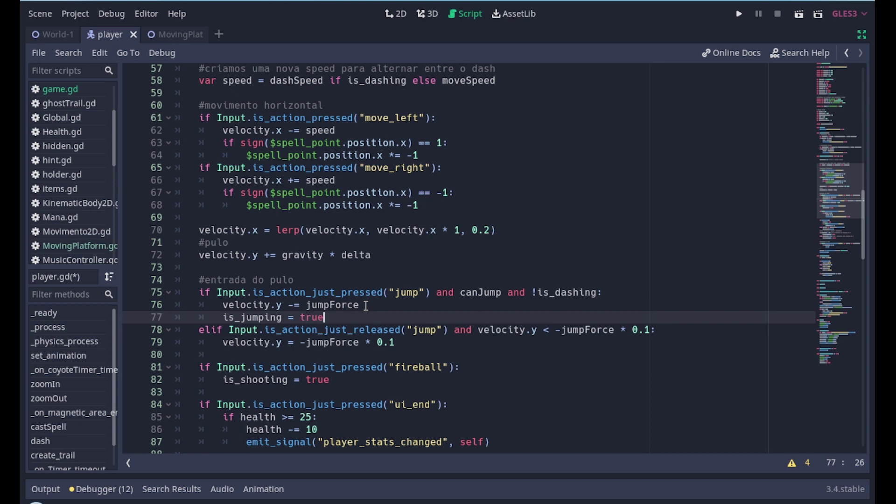
Step: Add 'is_jumping = true' to the jump-release branch and an 'else: is_jumping = false' branch
{"action": "key", "text": "shift+Home"}
{"action": "key", "text": "ctrl+c"}
{"action": "key", "text": "Down"}
{"action": "key", "text": "Down"}
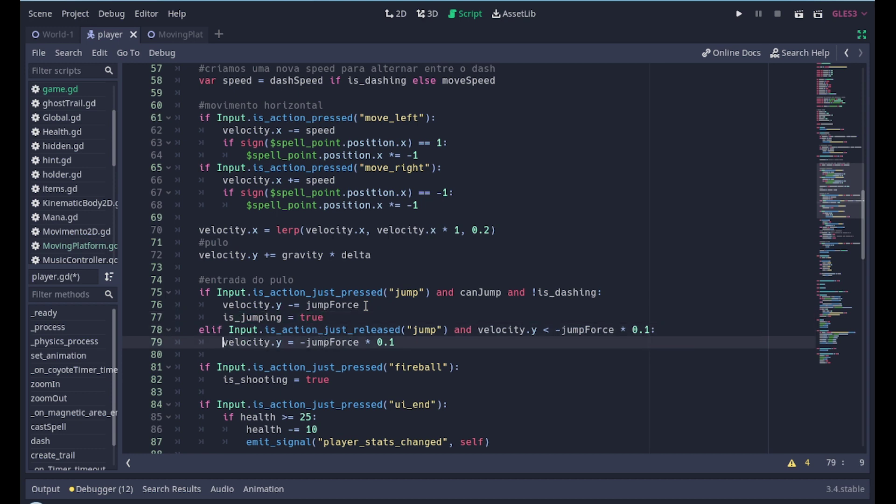
{"action": "key", "text": "End"}
{"action": "key", "text": "Return"}
{"action": "key", "text": "ctrl+v"}
{"action": "key", "text": "Return"}
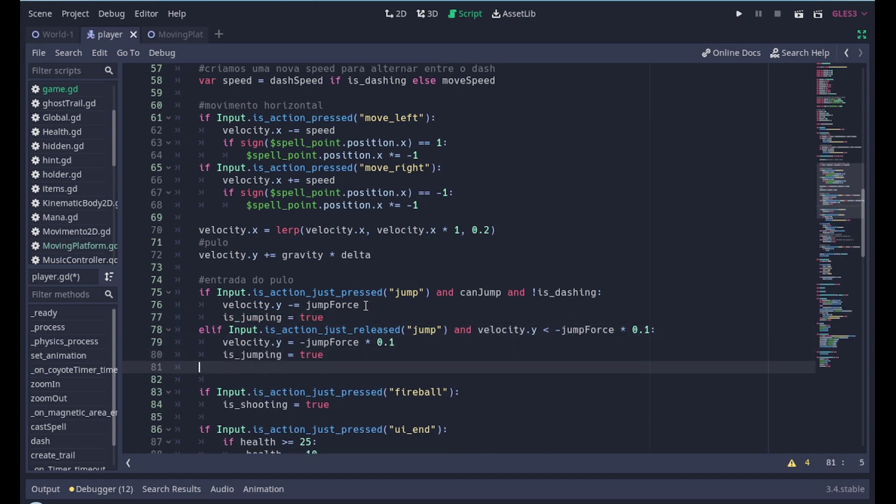
{"action": "type", "text": "else:"}
{"action": "key", "text": "Return"}
{"action": "type", "text": "is"}
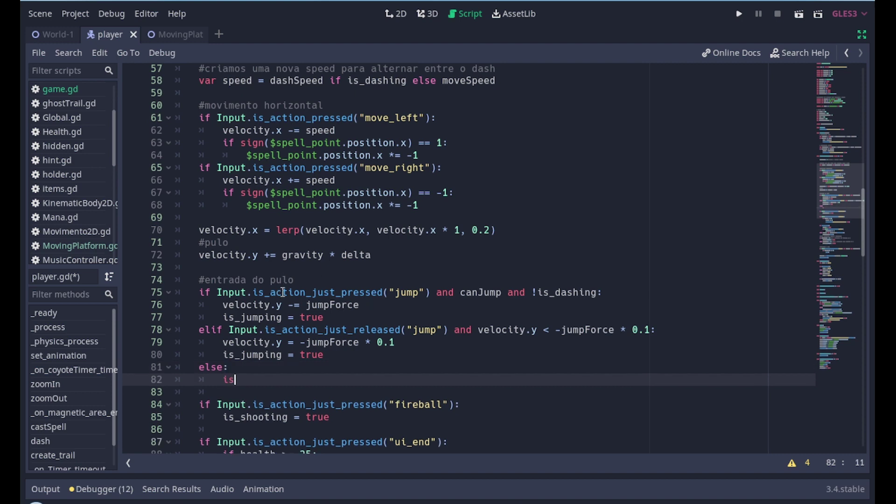
{"action": "type", "text": "_ju"}
{"action": "key", "text": "Return"}
{"action": "type", "text": "= false"}
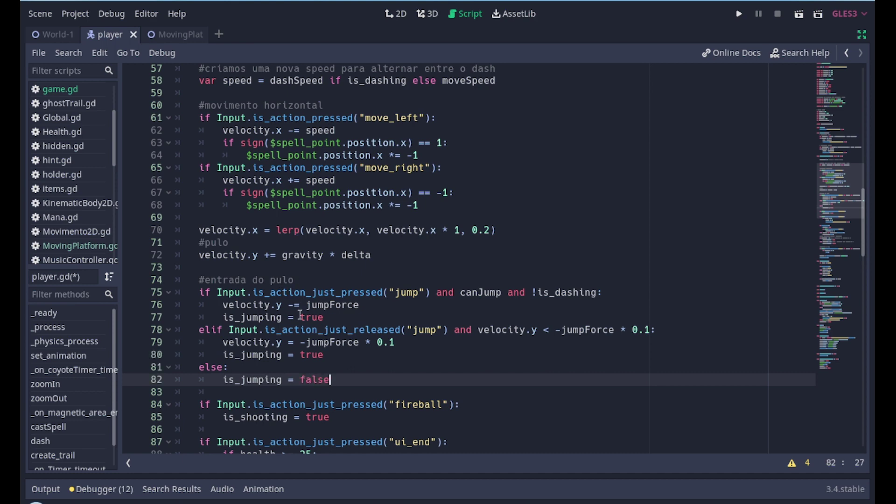
{"action": "scroll", "coordinate": [297, 301], "scroll_direction": "up", "scroll_amount": 2}
Step: Write 'var snap_vector = Vector2.DOWN * 32 if !is_jumping else Vector2.ZERO' on line 60
{"action": "left_click", "coordinate": [216, 162]}
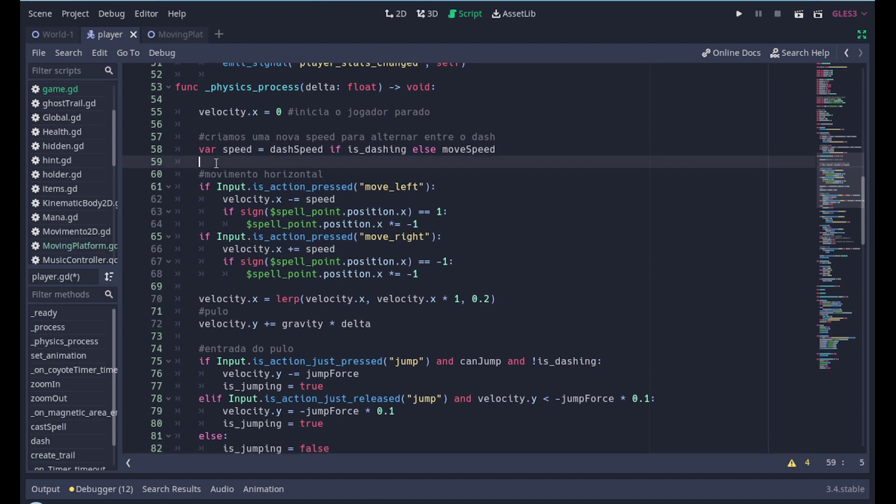
{"action": "key", "text": "Return"}
{"action": "type", "text": "var"}
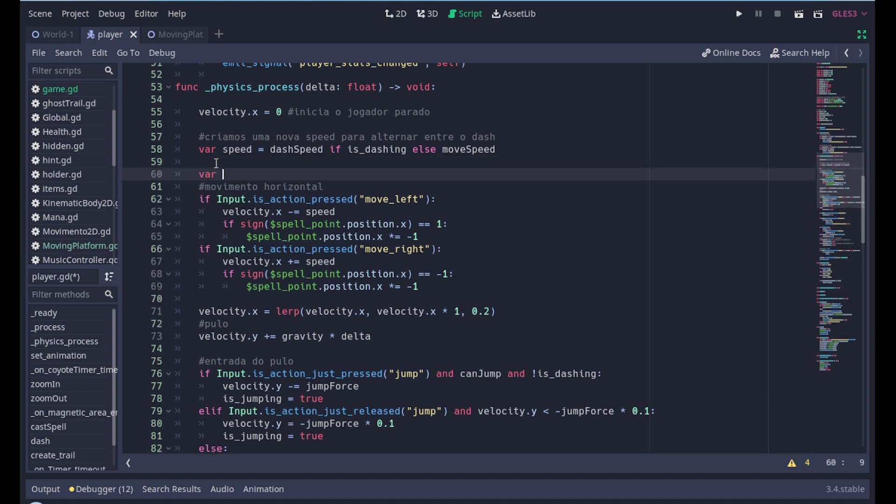
{"action": "type", "text": " snap"}
{"action": "type", "text": "_v"}
{"action": "type", "text": "ector = "}
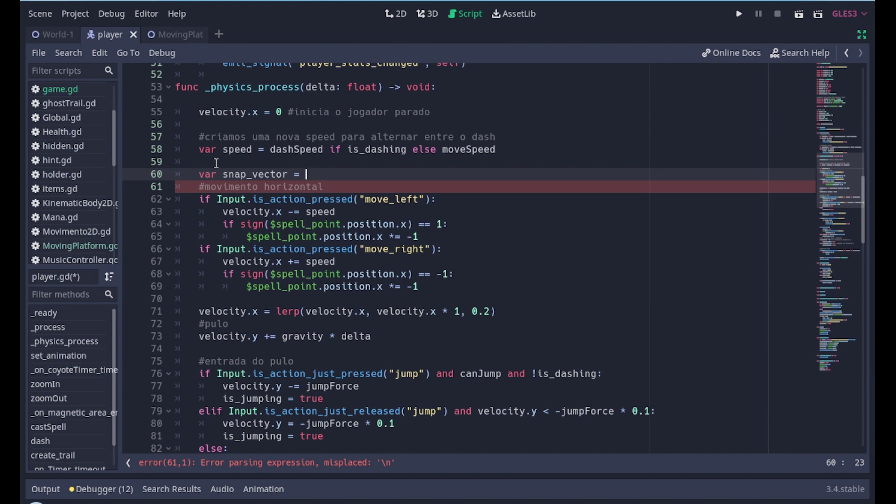
{"action": "type", "text": "Vecto"}
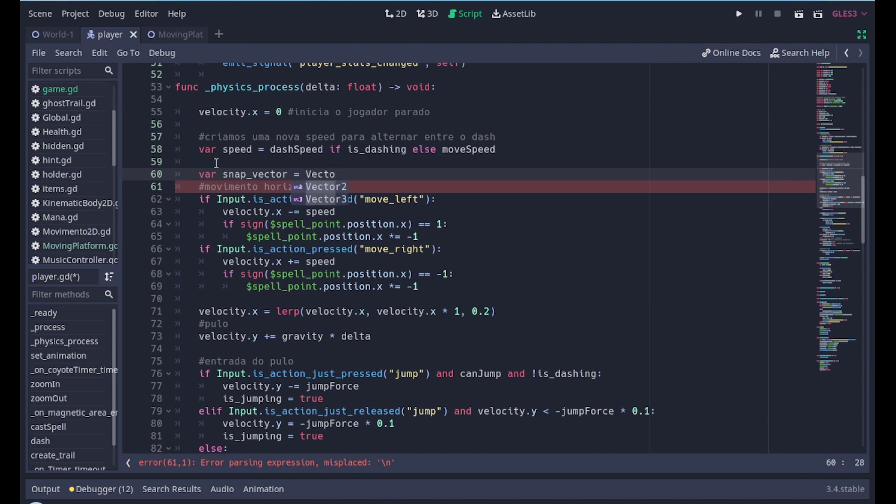
{"action": "key", "text": "Return"}
{"action": "type", "text": ".D"}
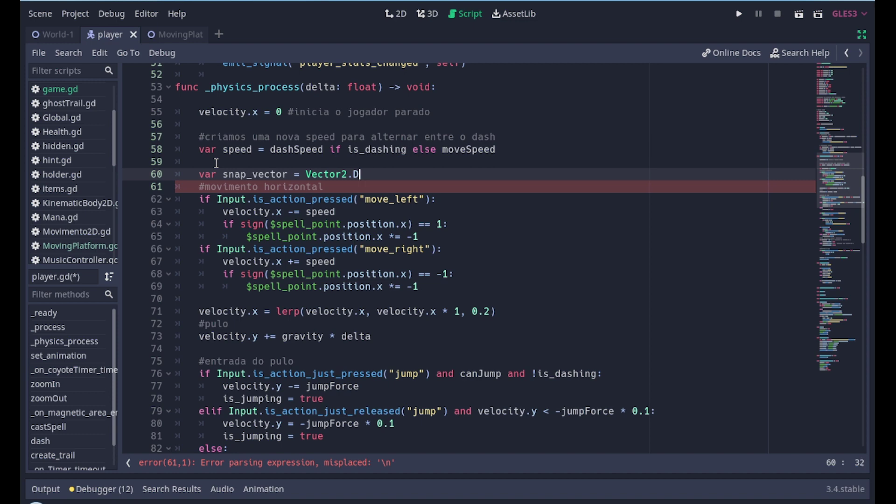
{"action": "type", "text": "OWN"}
{"action": "key", "text": "BackSpace"}
{"action": "key", "text": "BackSpace"}
{"action": "key", "text": "BackSpace"}
{"action": "type", "text": "OWN "}
{"action": "type", "text": "* 32 "}
{"action": "type", "text": "if "}
{"action": "type", "text": "!is"}
{"action": "type", "text": "_ju"}
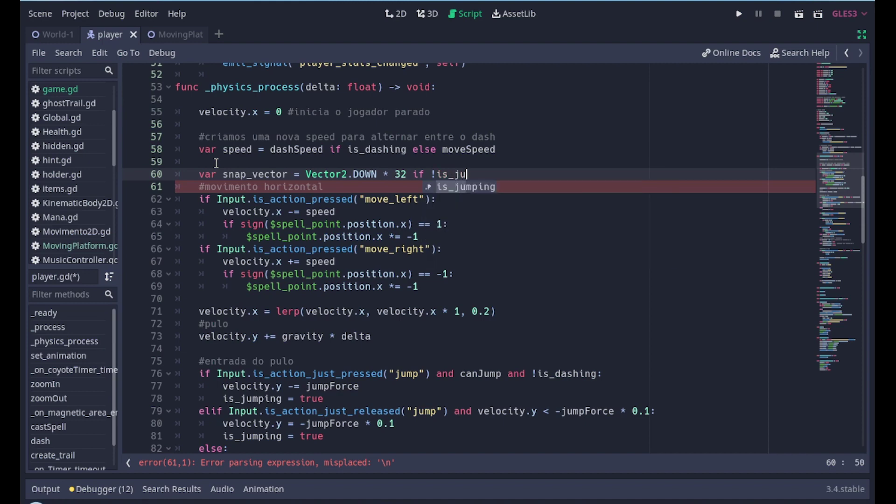
{"action": "key", "text": "Return"}
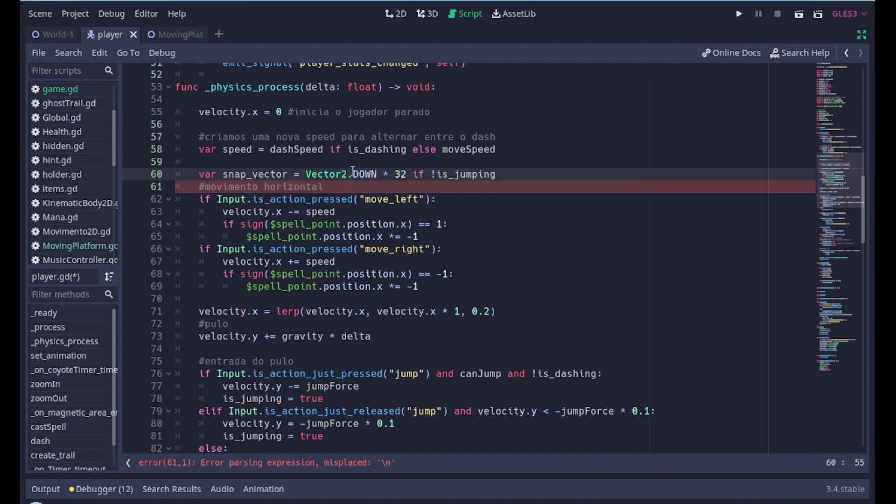
{"action": "type", "text": " else "}
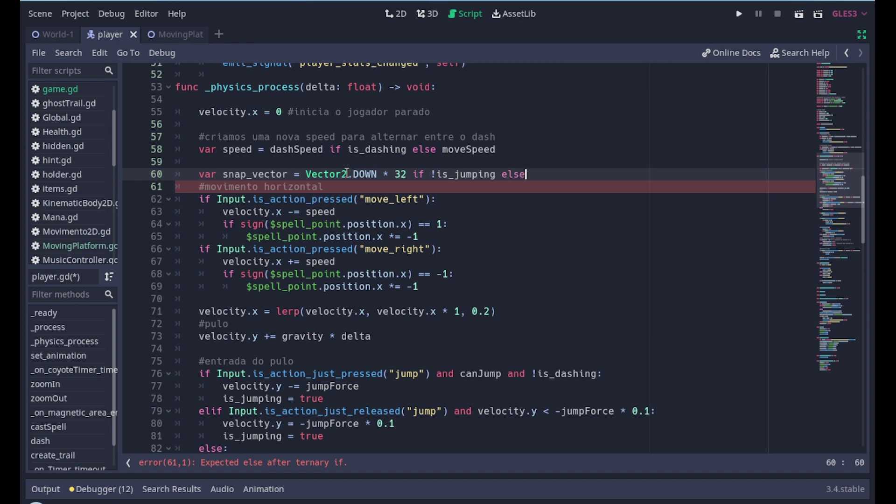
{"action": "type", "text": "Vector"}
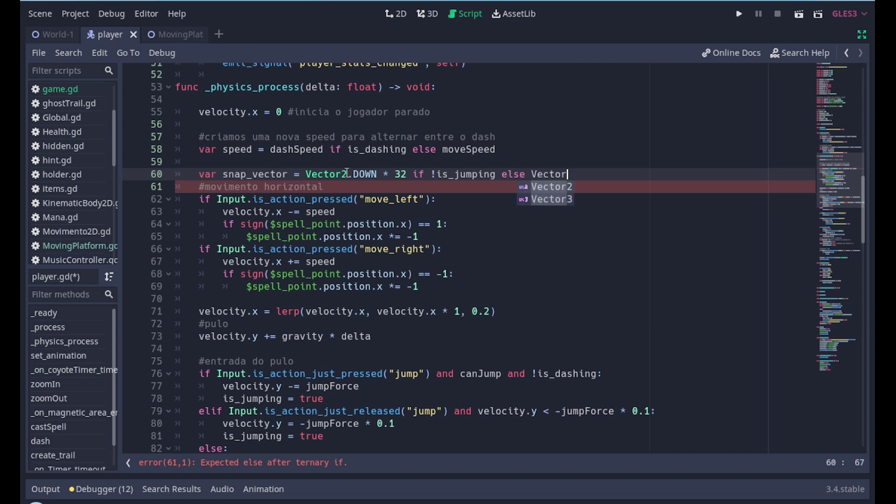
{"action": "key", "text": "Return"}
{"action": "type", "text": ".ZE"}
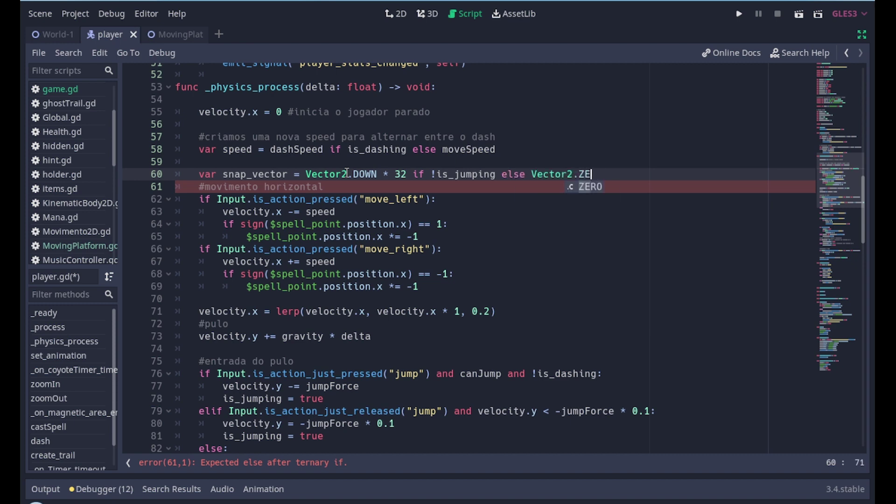
{"action": "type", "text": "RO"}
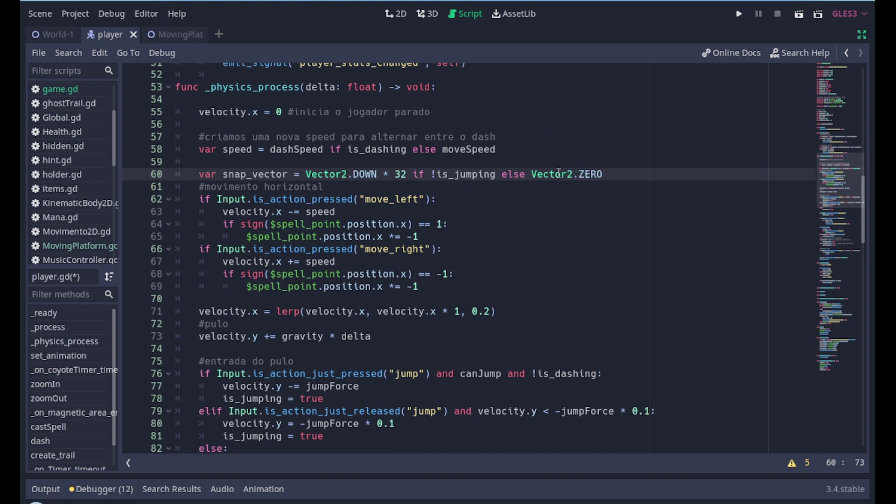
{"action": "scroll", "coordinate": [558, 173], "scroll_direction": "down", "scroll_amount": 3}
Step: Change line 110 to move_and_slide_with_snap(velocity, snap_vector, Vector2.UP, true, 4)
{"action": "scroll", "coordinate": [551, 186], "scroll_direction": "down", "scroll_amount": 3}
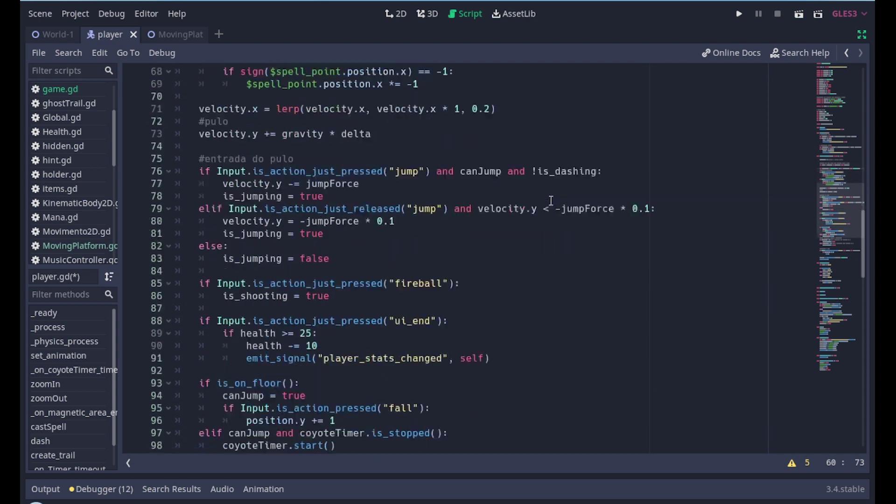
{"action": "scroll", "coordinate": [542, 205], "scroll_direction": "down", "scroll_amount": 4}
{"action": "scroll", "coordinate": [533, 228], "scroll_direction": "down", "scroll_amount": 4}
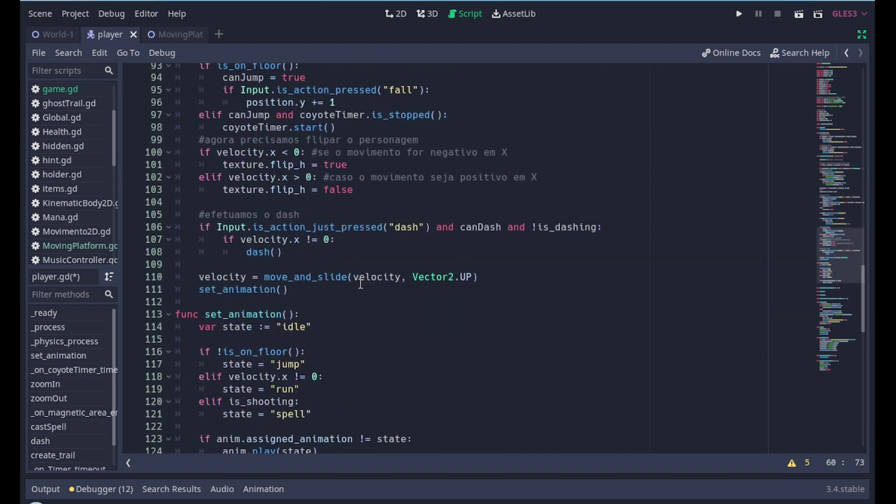
{"action": "left_click", "coordinate": [348, 276]}
{"action": "type", "text": "_w"}
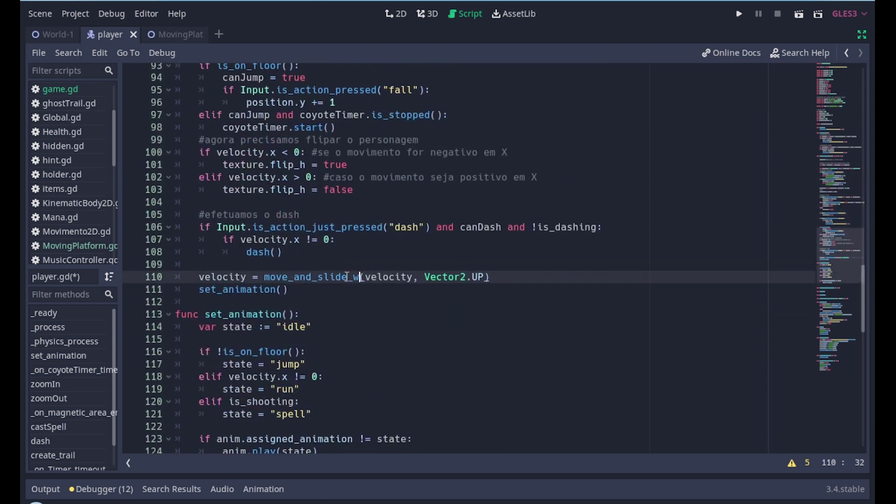
{"action": "type", "text": "i"}
{"action": "key", "text": "Return"}
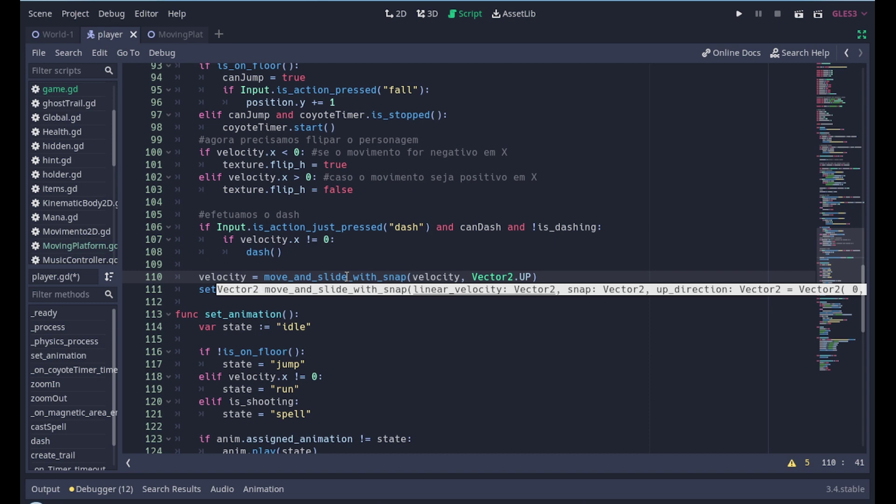
{"action": "key", "text": "Right"}
{"action": "key", "text": "Right"}
{"action": "key", "text": "Right"}
{"action": "type", "text": "s"}
{"action": "type", "text": "nap"}
{"action": "key", "text": "Return"}
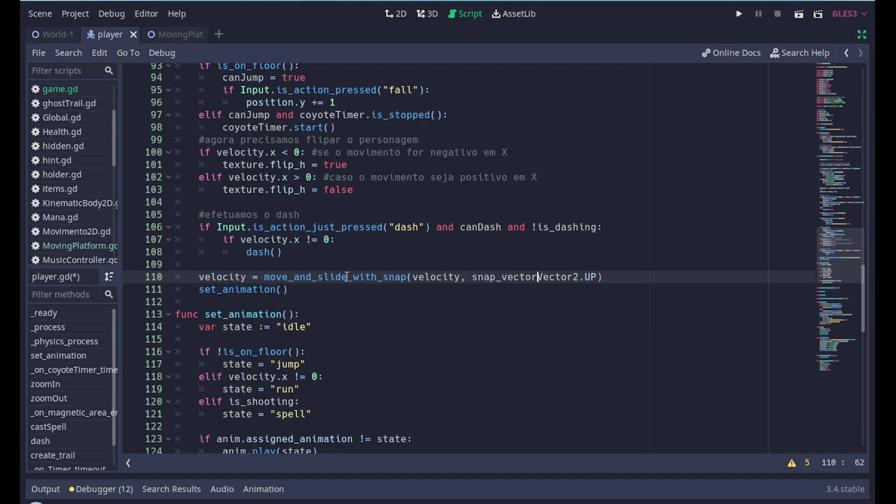
{"action": "type", "text": ","}
{"action": "key", "text": "Right"}
{"action": "key", "text": "Right"}
{"action": "key", "text": "Right"}
{"action": "key", "text": "Right"}
{"action": "key", "text": "Right"}
{"action": "key", "text": "Right"}
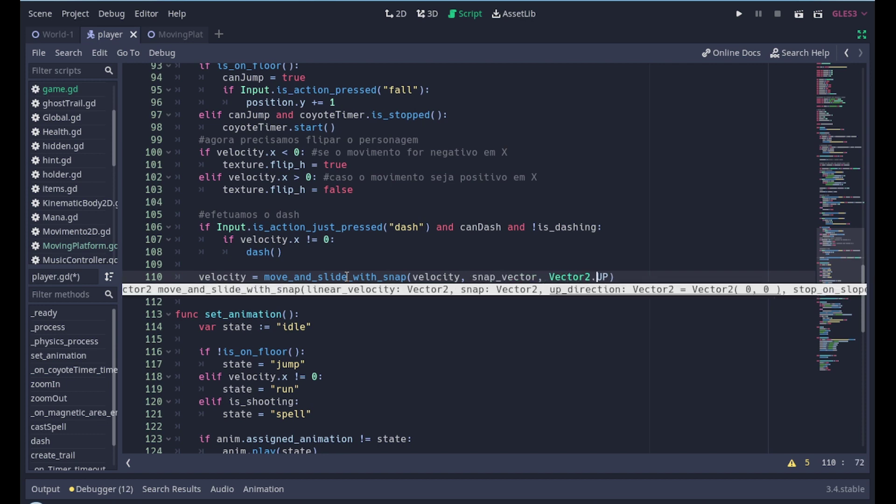
{"action": "key", "text": "Right"}
{"action": "key", "text": "Right"}
{"action": "type", "text": ", "}
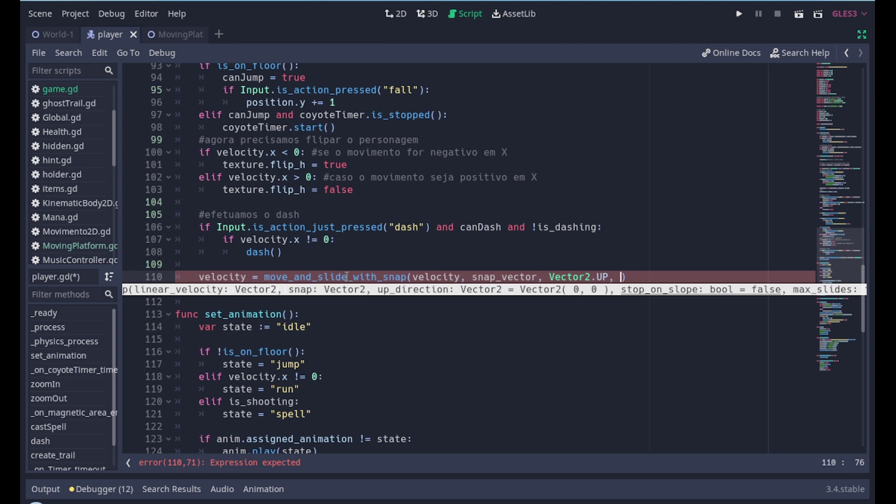
{"action": "type", "text": "tru"}
{"action": "type", "text": "e, "}
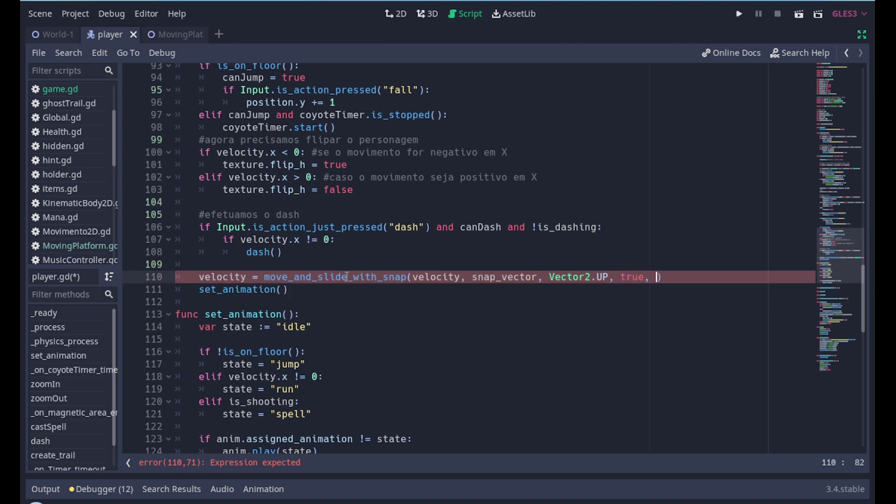
{"action": "type", "text": "4"}
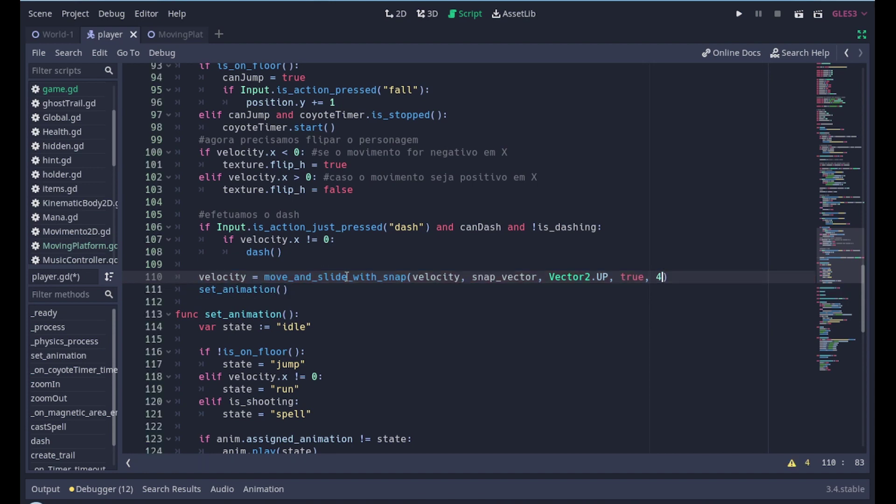
Step: Open the World-1 scene in the 2D view and launch it with Play Scene
{"action": "left_click", "coordinate": [40, 35]}
{"action": "key", "text": "ctrl+F1"}
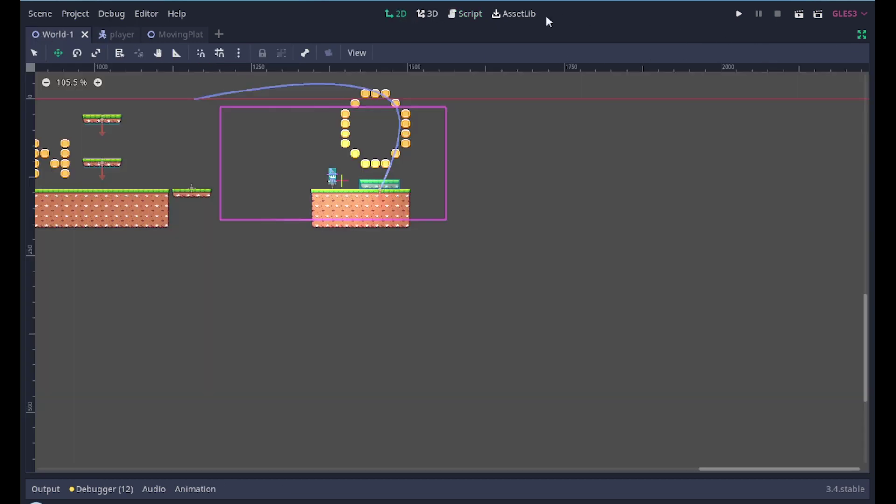
{"action": "left_click", "coordinate": [799, 14]}
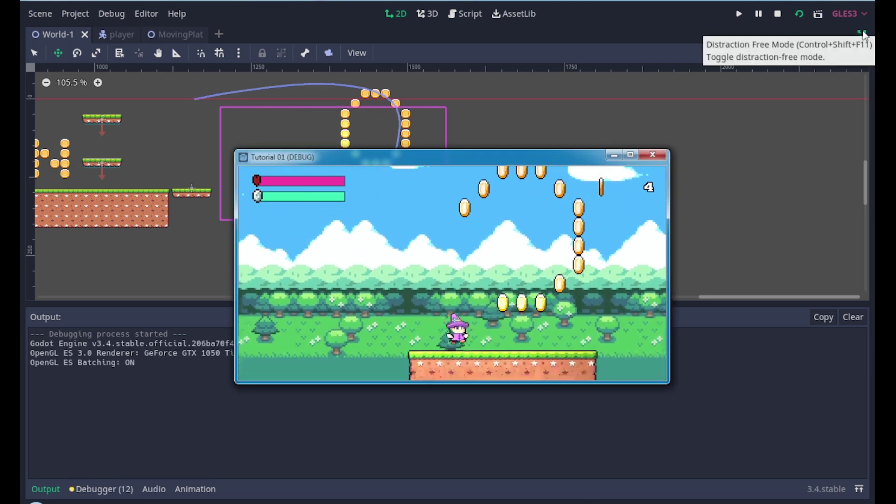
Step: Walk right collecting coins, jump onto the moving platform, ride it, then jump off
{"action": "key", "text": "Right"}
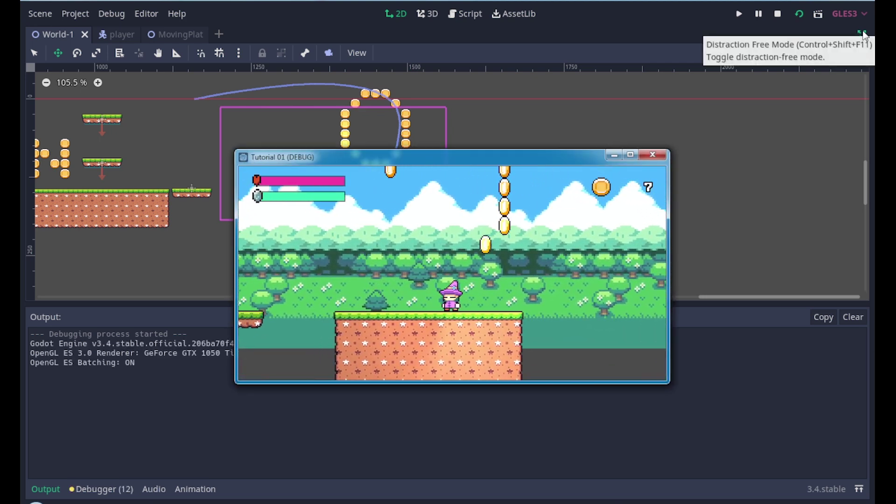
{"action": "key", "text": "space"}
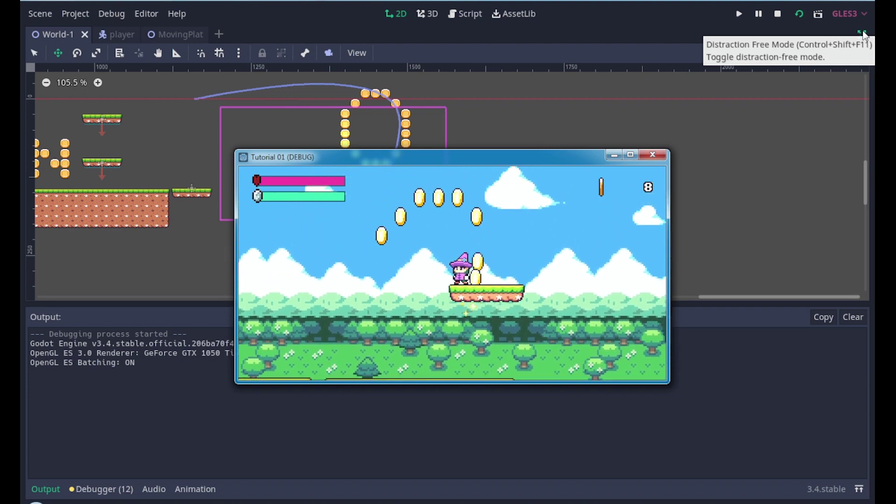
{"action": "key", "text": "Right"}
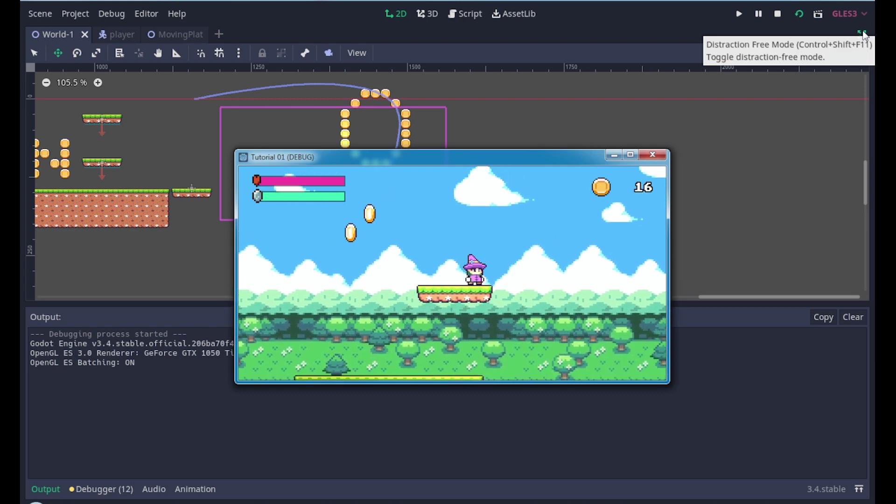
{"action": "key", "text": "space"}
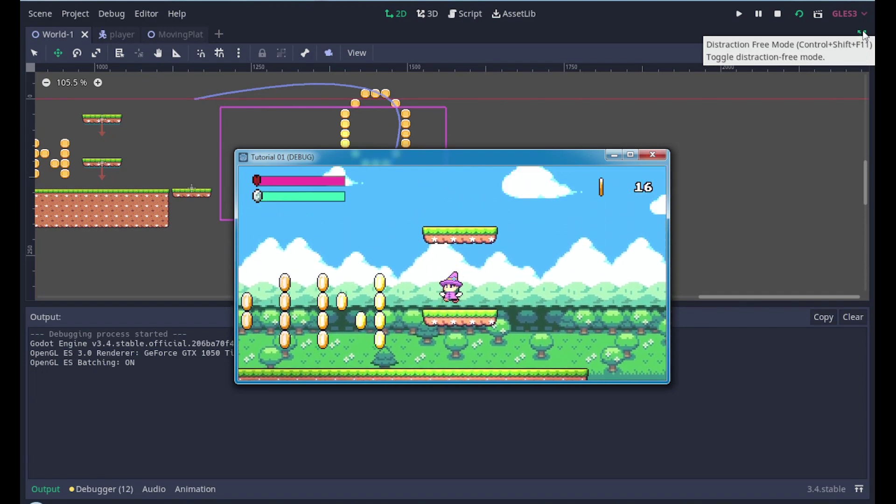
{"action": "key", "text": "space"}
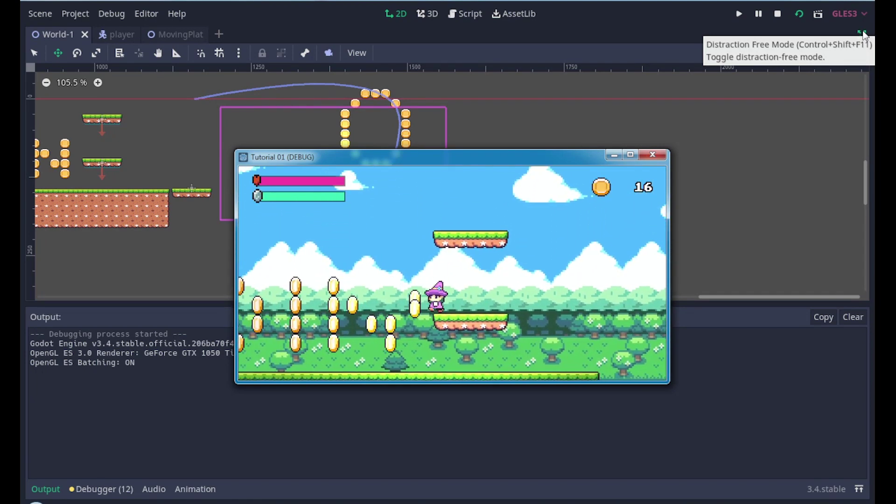
{"action": "key", "text": "space"}
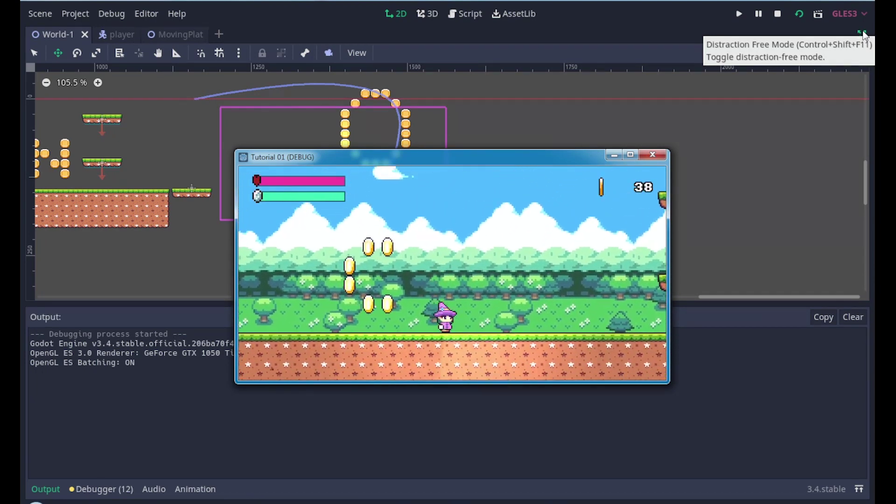
{"action": "key", "text": "Left"}
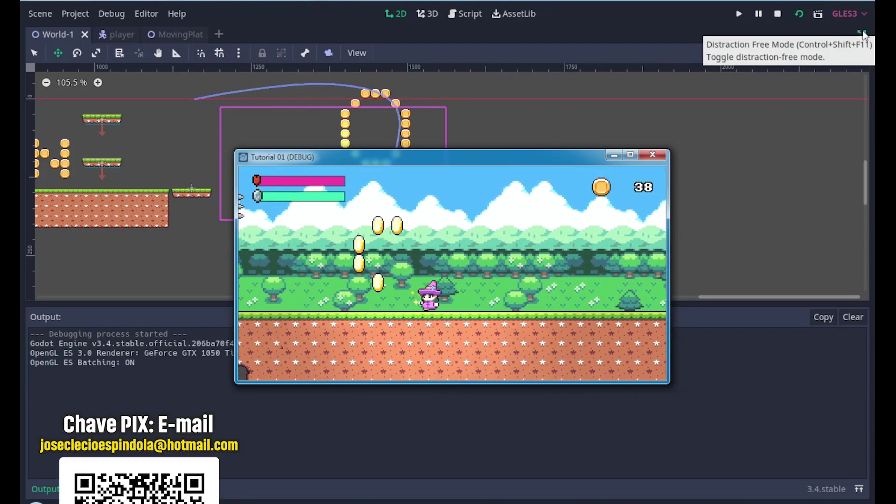
Step: Jump rightwards onto the lower moving platform, ride it, and jump off high, raising the coins to 41
{"action": "key", "text": "Right"}
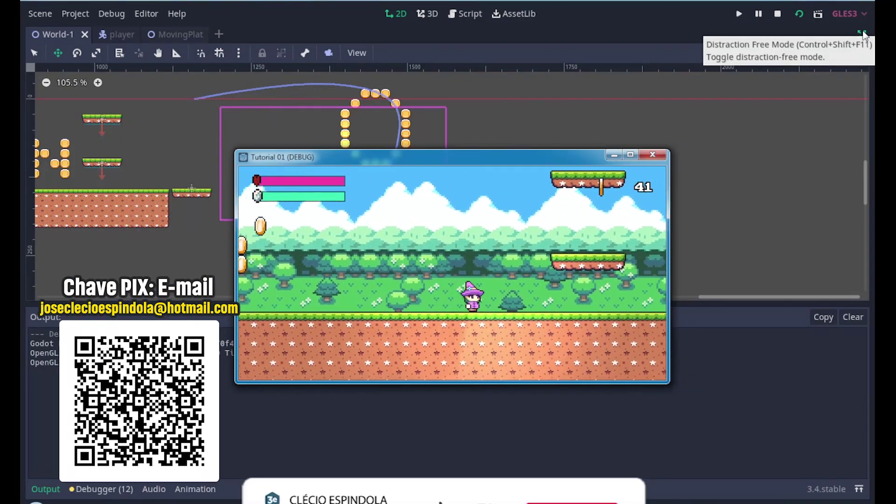
{"action": "key", "text": "space"}
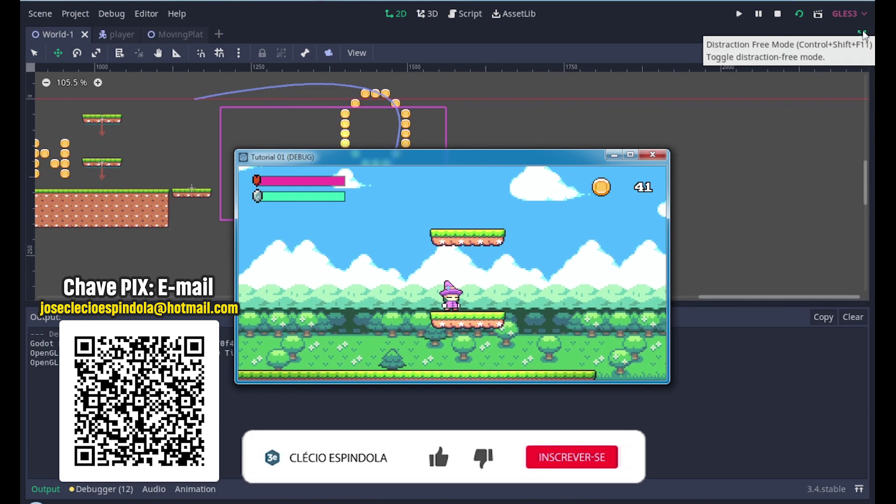
{"action": "key", "text": "Right"}
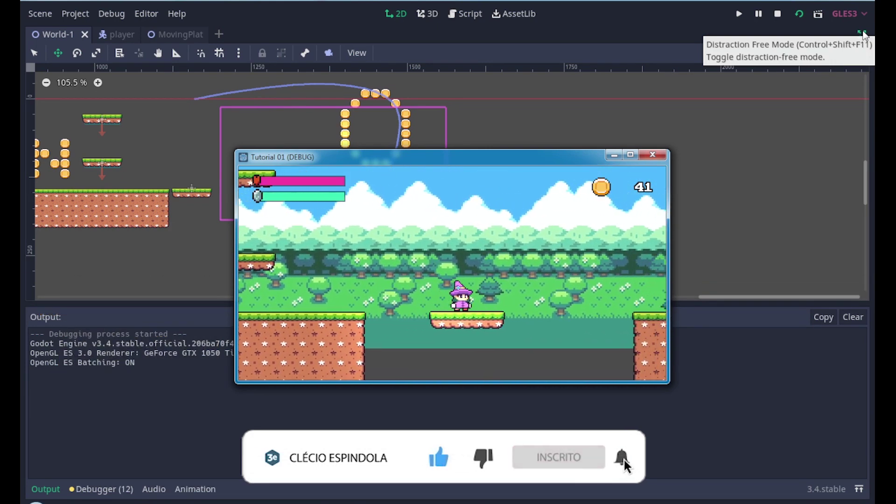
{"action": "key", "text": "space"}
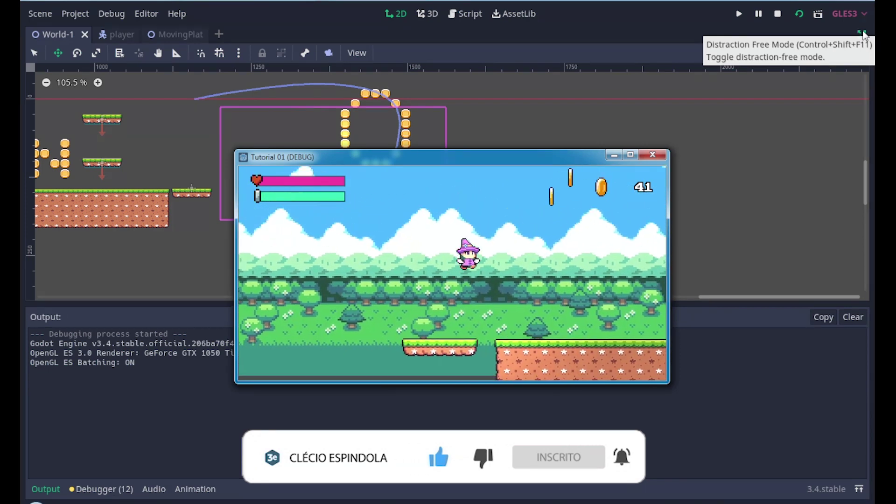